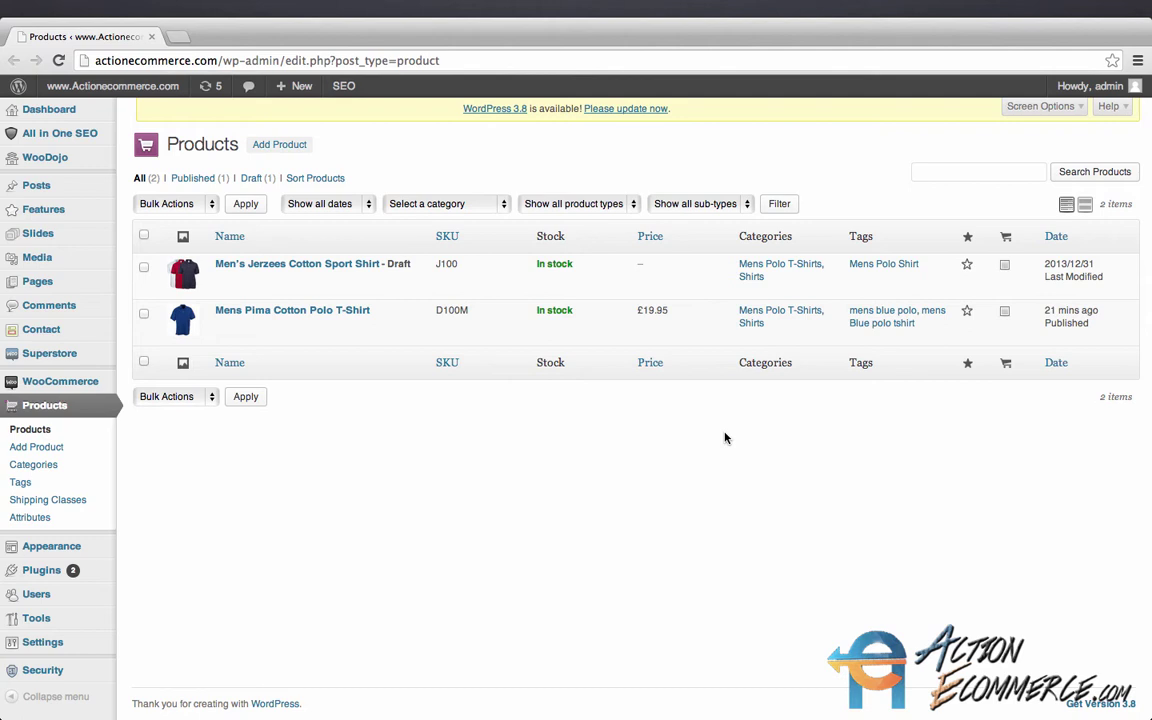
- Open the Men's Jerzees Cotton Sport Shirt draft and change its product type to Variable product
{"action": "left_click", "coordinate": [276, 268]}
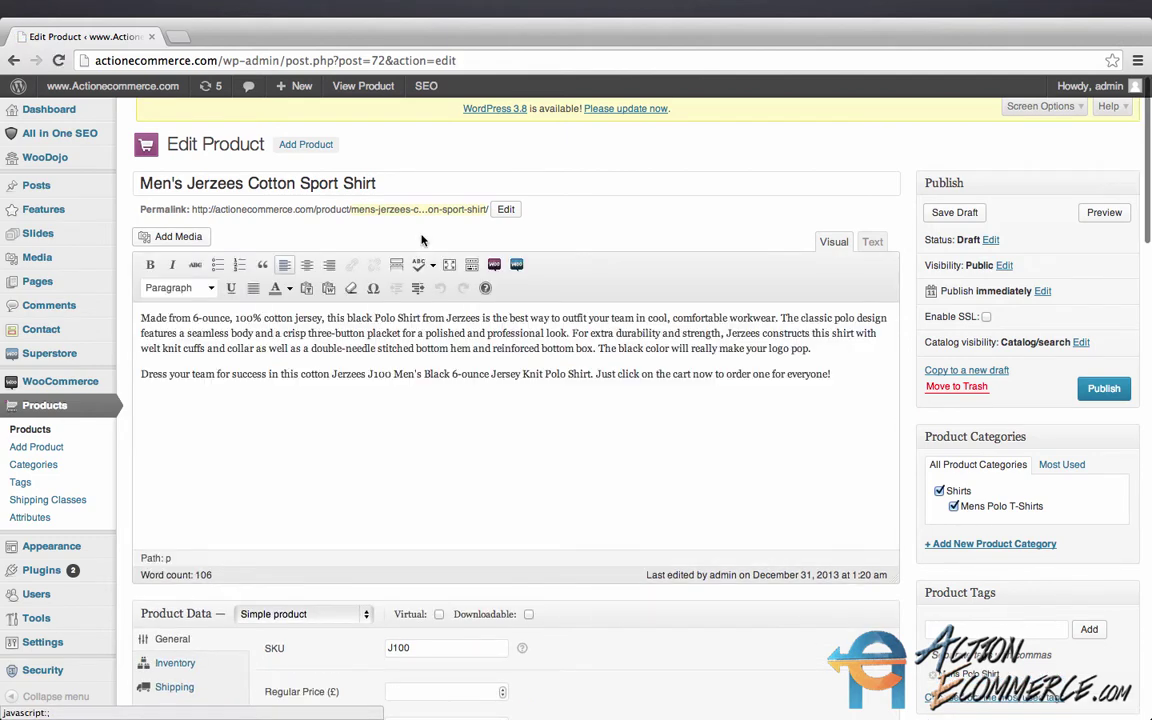
{"action": "scroll", "coordinate": [421, 240], "scroll_direction": "down", "scroll_amount": 5}
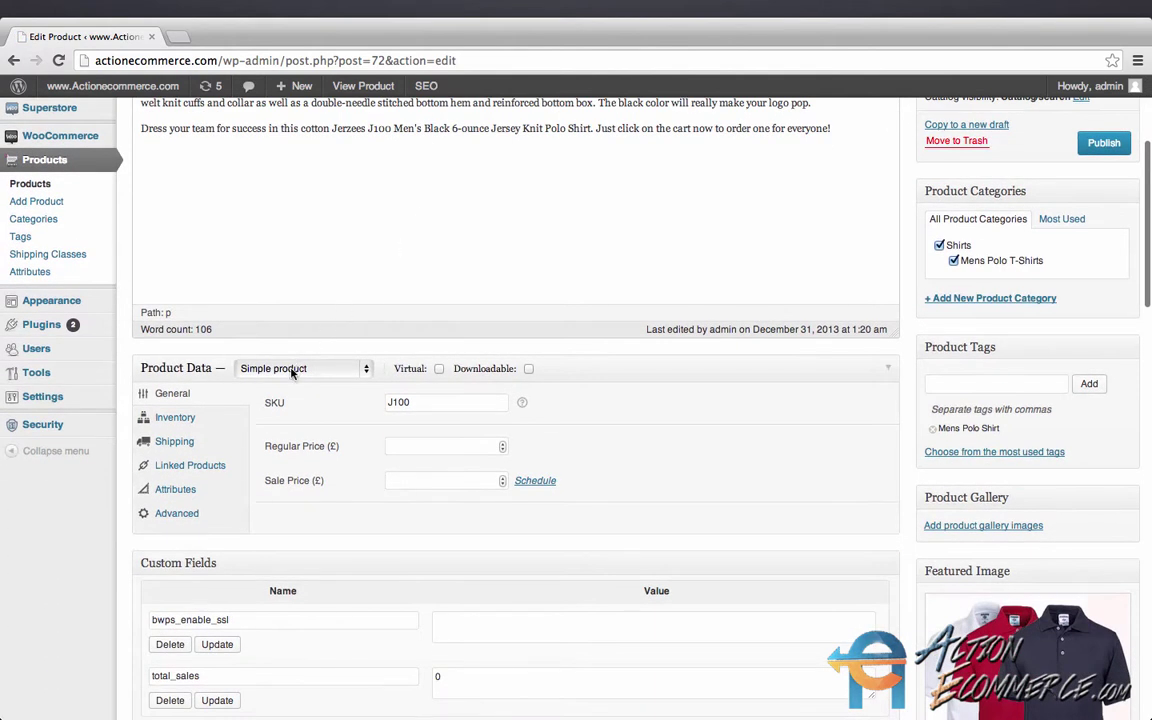
{"action": "left_click", "coordinate": [292, 369]}
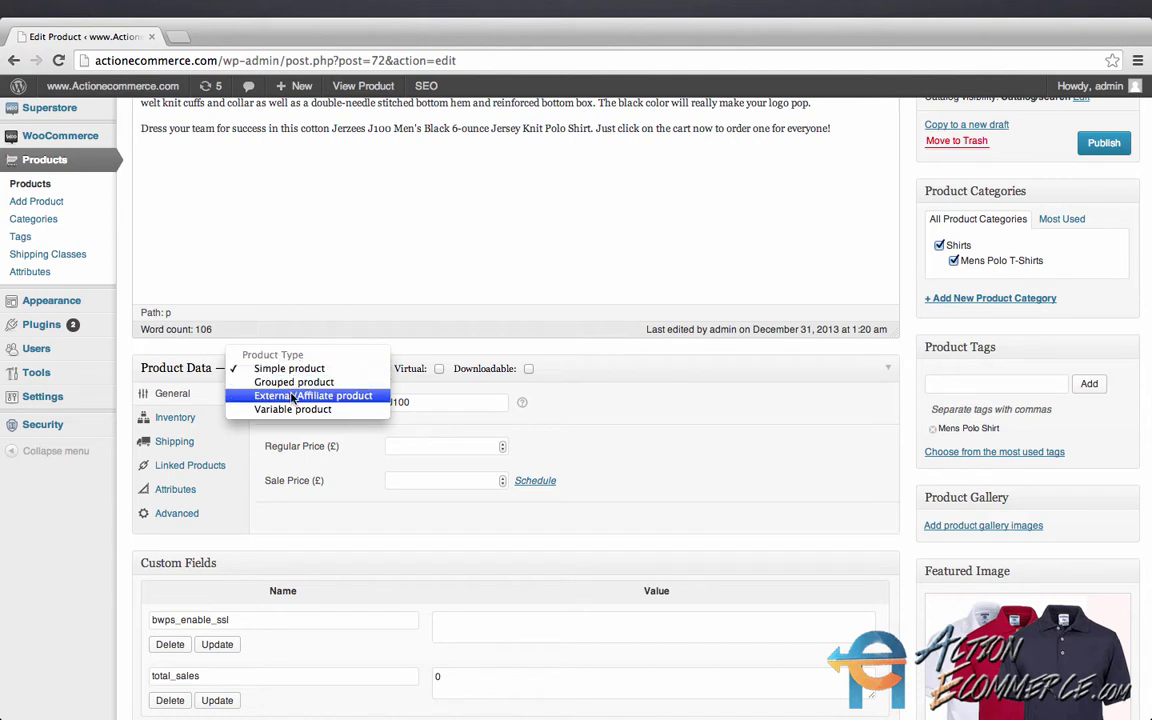
{"action": "left_click", "coordinate": [292, 409]}
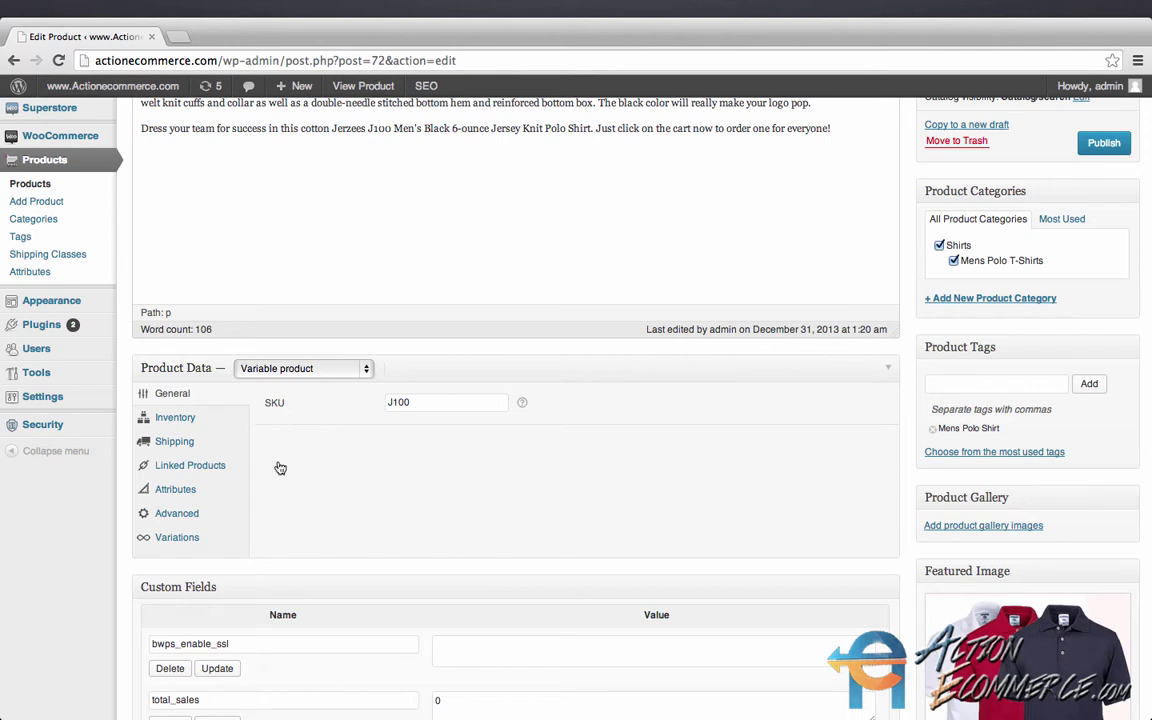
- Add a custom Color attribute with values White | Black | Red, visible and used for variations, and save
{"action": "left_click", "coordinate": [182, 494]}
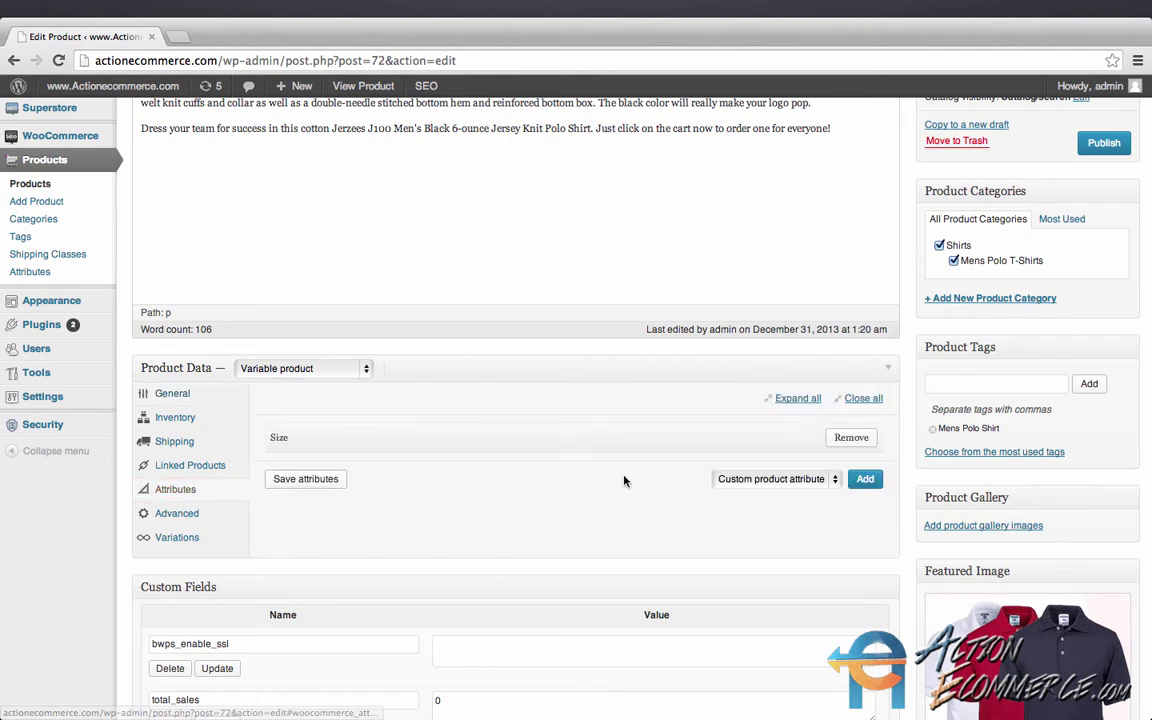
{"action": "left_click", "coordinate": [866, 479]}
{"action": "scroll", "coordinate": [600, 445], "scroll_direction": "down", "scroll_amount": 2}
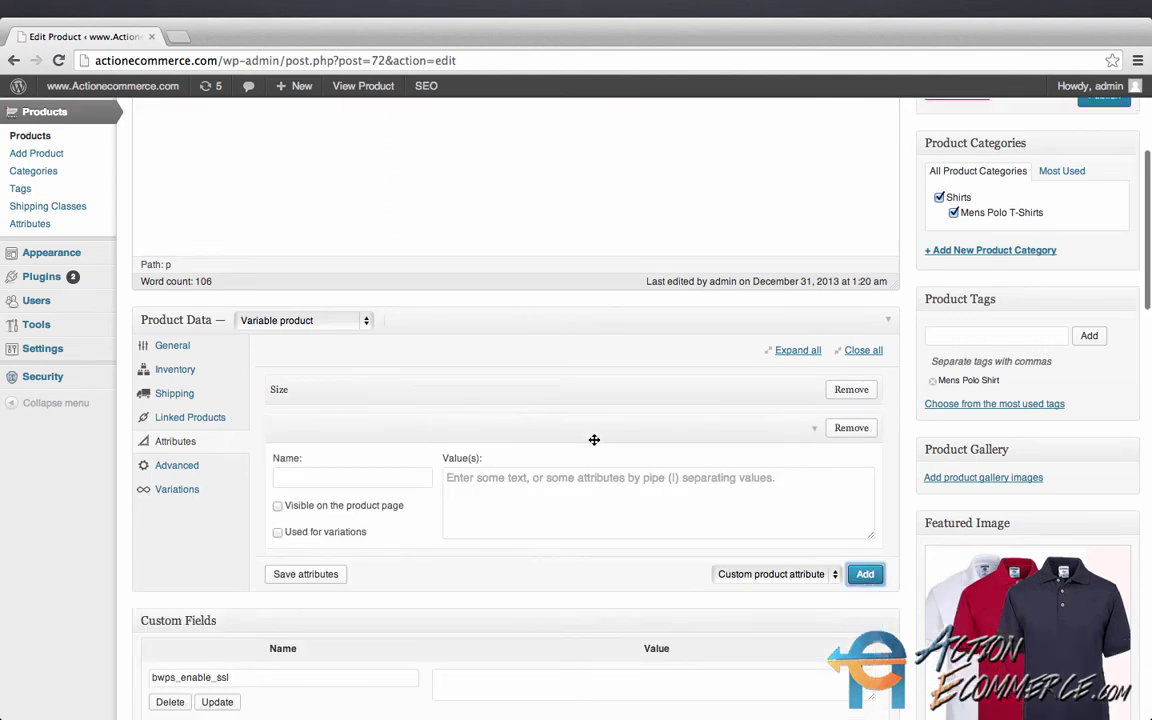
{"action": "left_click", "coordinate": [352, 437]}
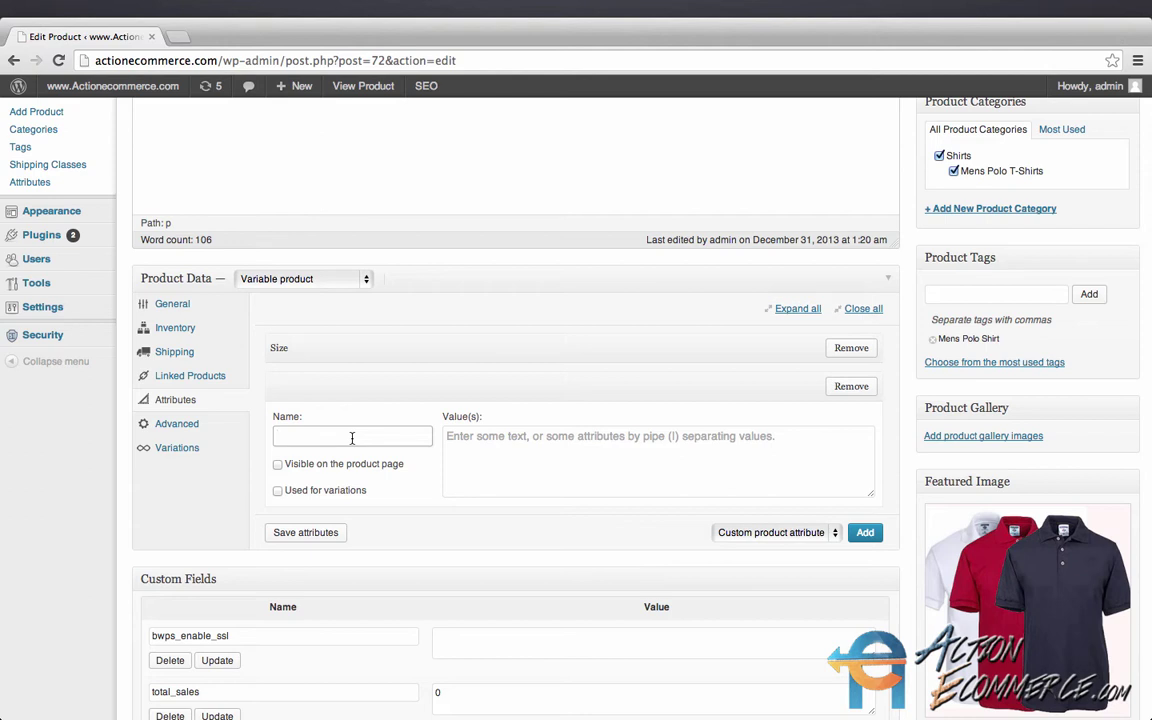
{"action": "type", "text": "Color"}
{"action": "key", "text": "Tab"}
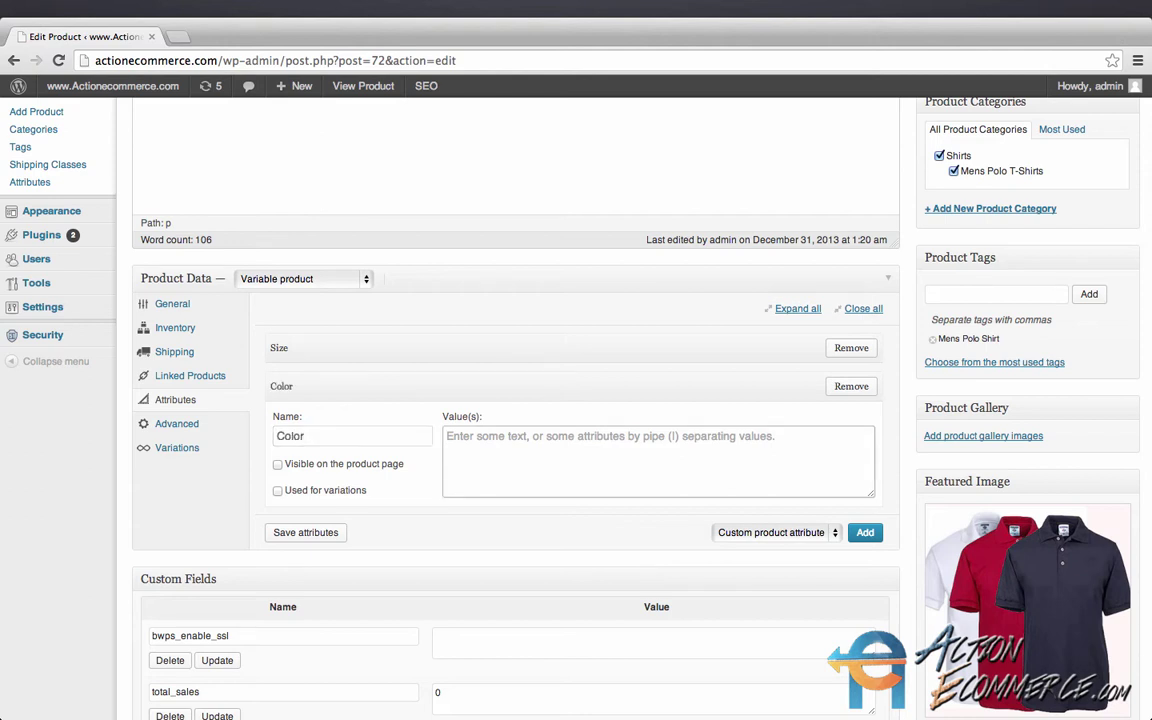
{"action": "type", "text": "White "}
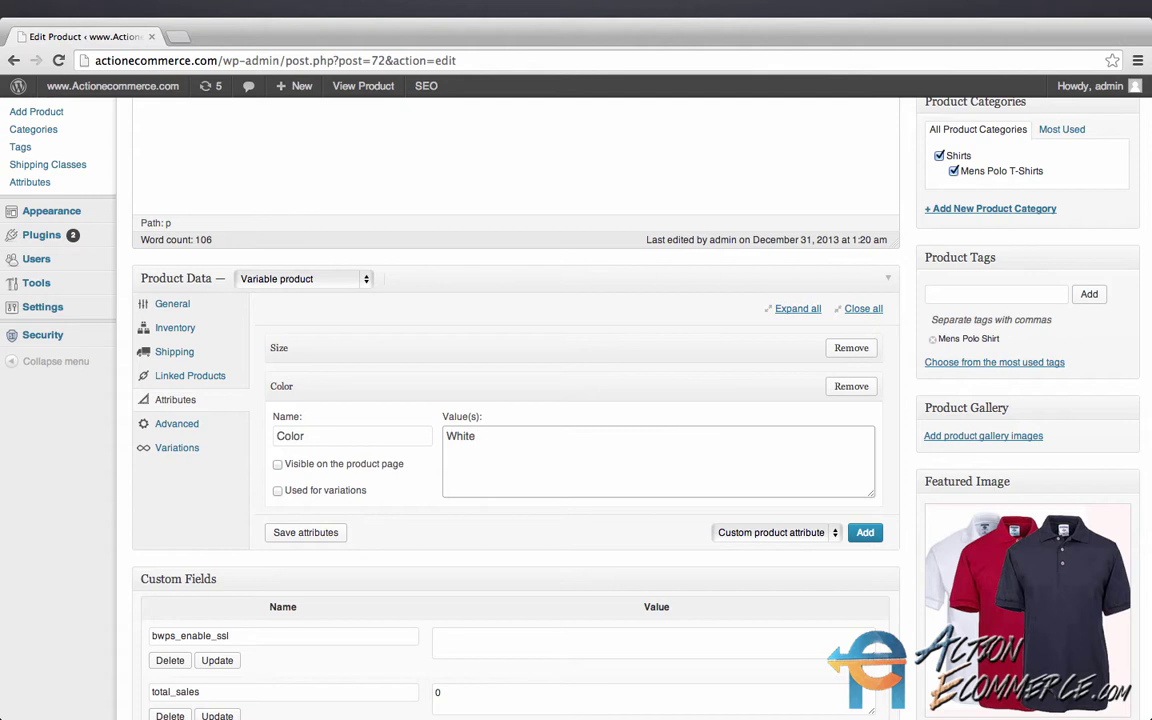
{"action": "type", "text": "| Black | Red"}
{"action": "left_click", "coordinate": [277, 464]}
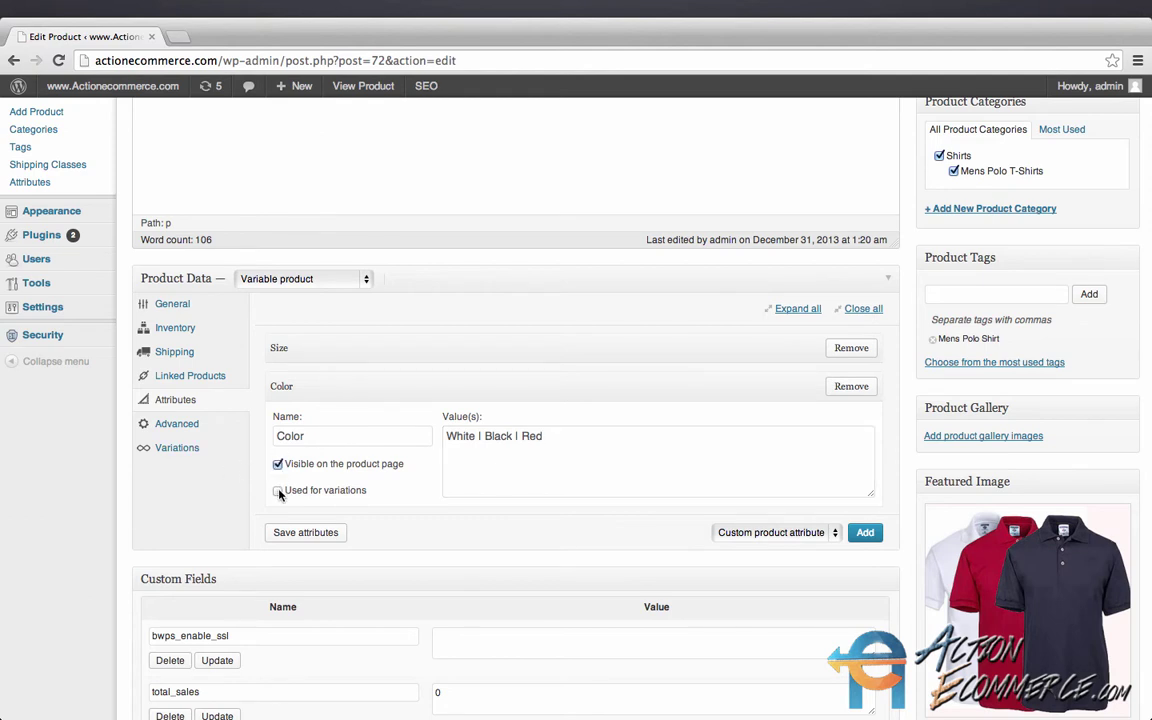
{"action": "left_click", "coordinate": [278, 491]}
{"action": "left_click", "coordinate": [321, 535]}
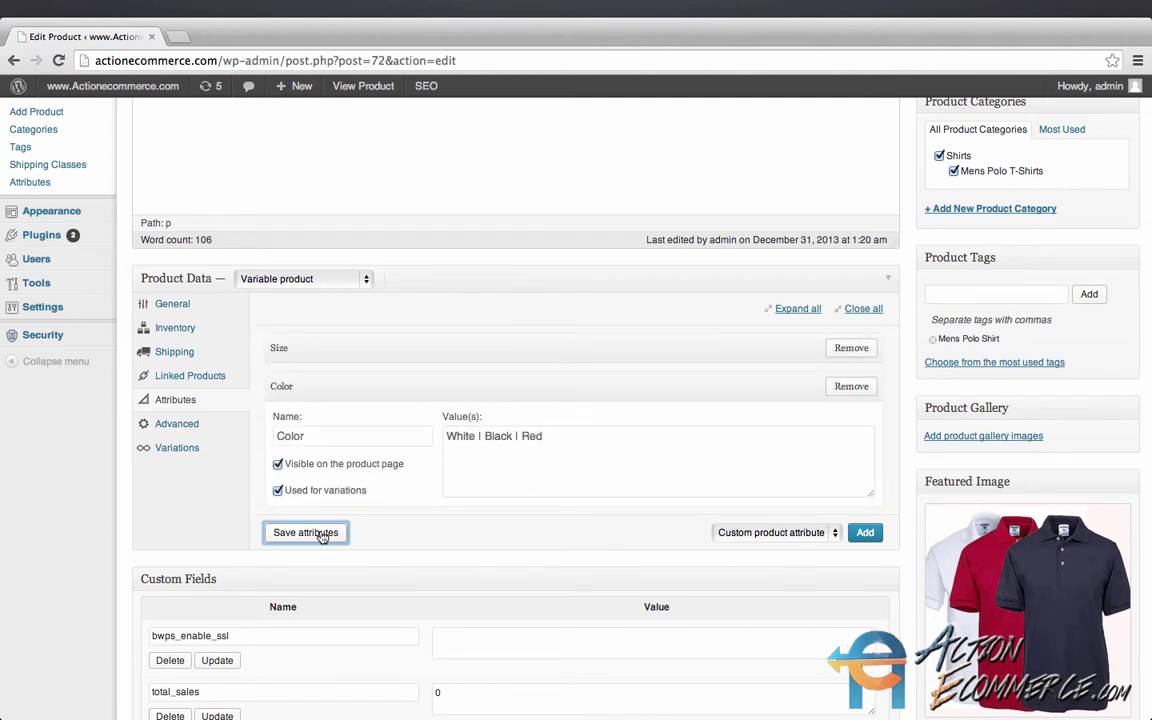
- Add a Sizes attribute with Small | Medium | Large | X-Large, visible and used for variations, and save
{"action": "left_click", "coordinate": [863, 534]}
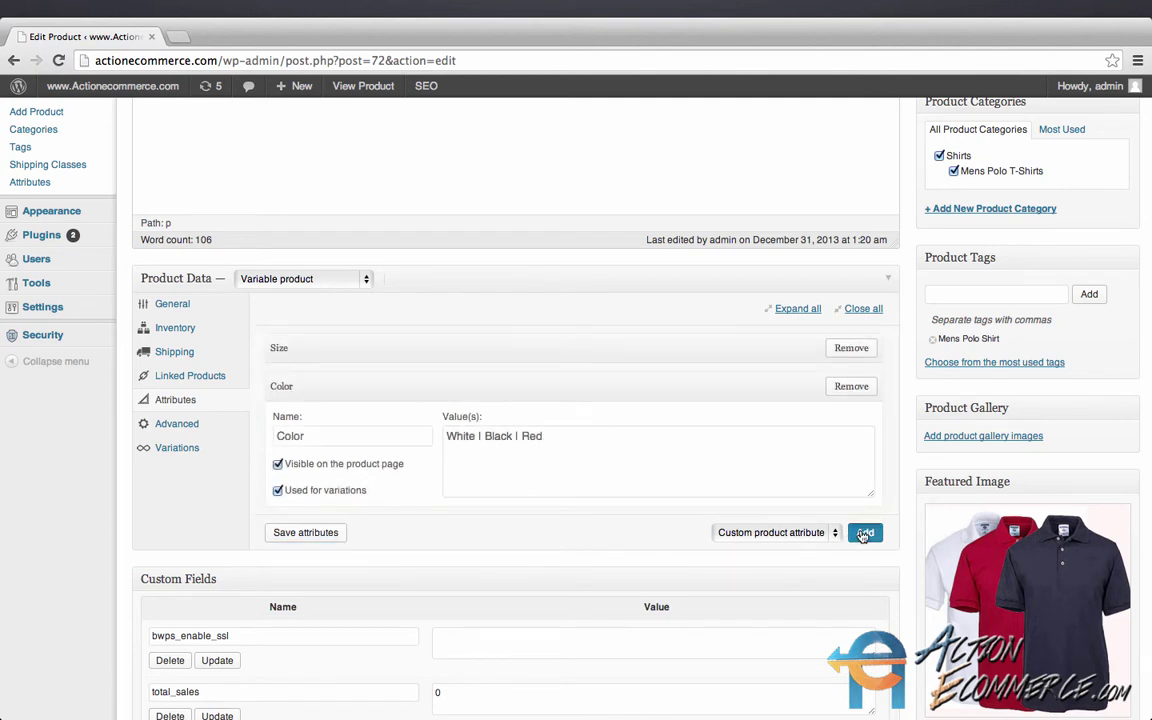
{"action": "scroll", "coordinate": [707, 514], "scroll_direction": "down", "scroll_amount": 1}
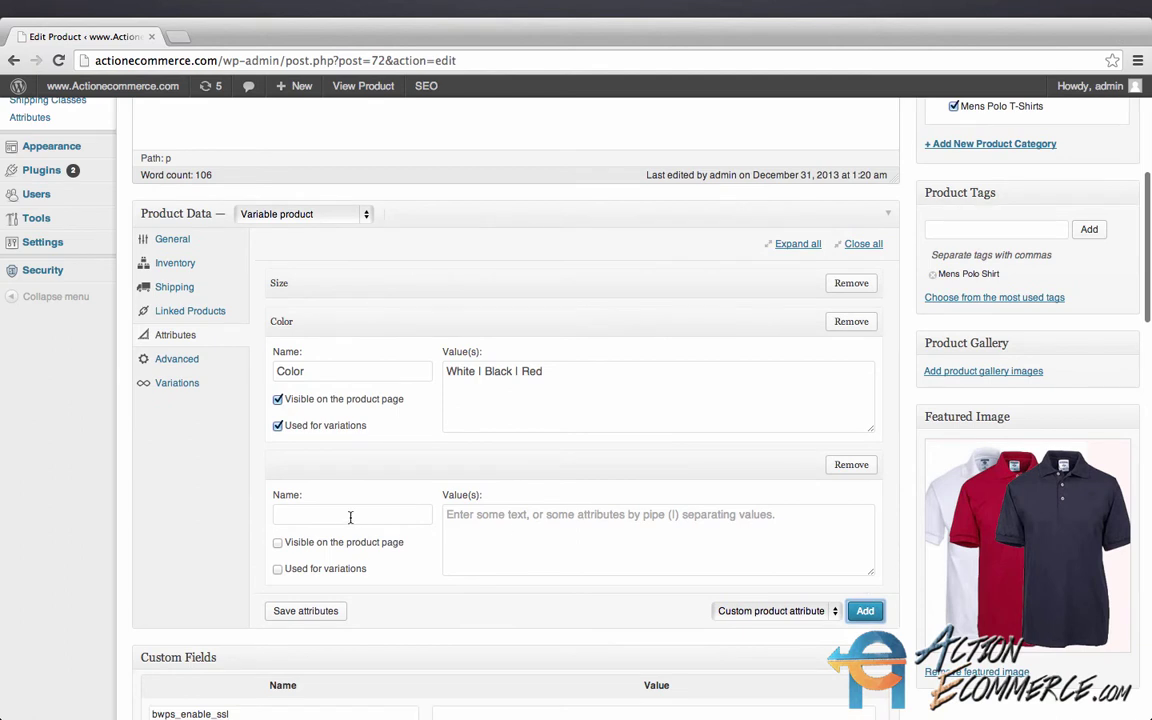
{"action": "left_click", "coordinate": [350, 516]}
{"action": "type", "text": "S"}
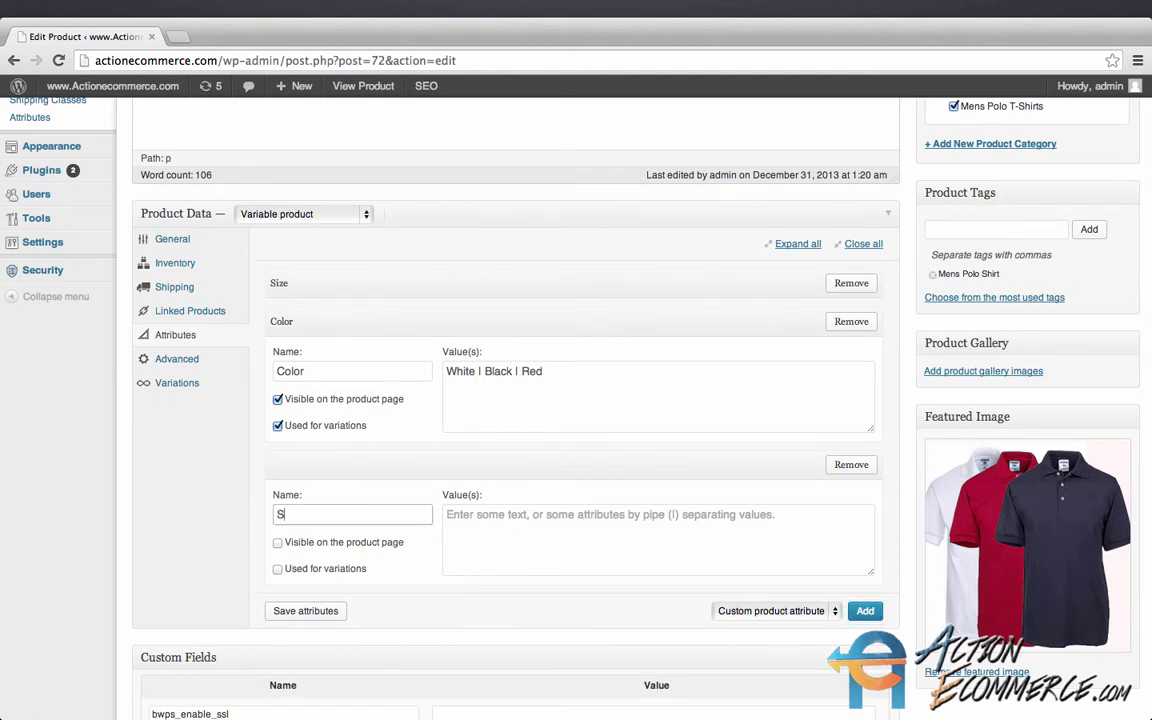
{"action": "type", "text": "izes"}
{"action": "key", "text": "Tab"}
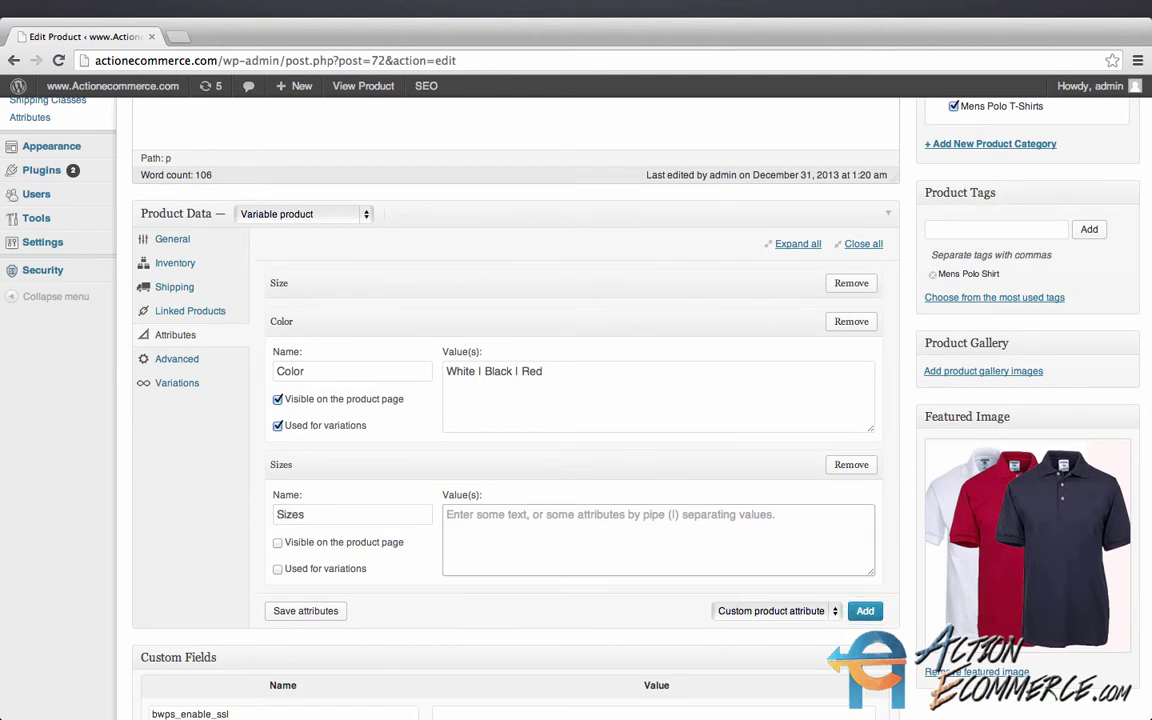
{"action": "type", "text": "Small |"}
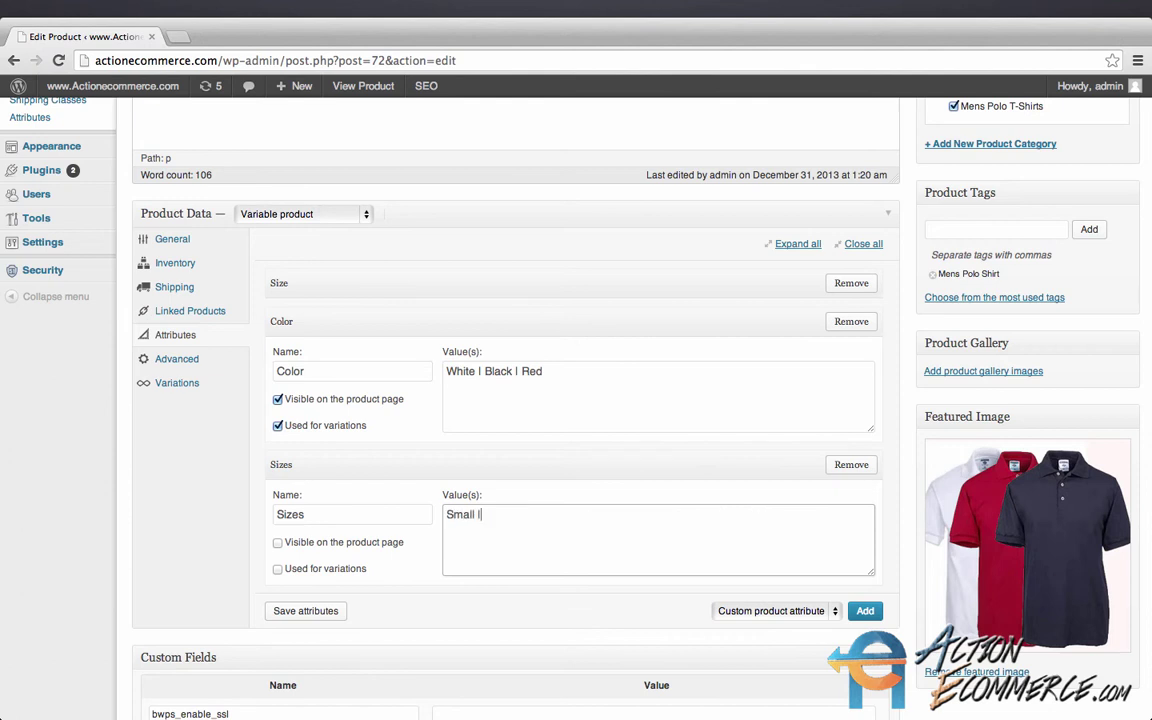
{"action": "type", "text": " Medium"}
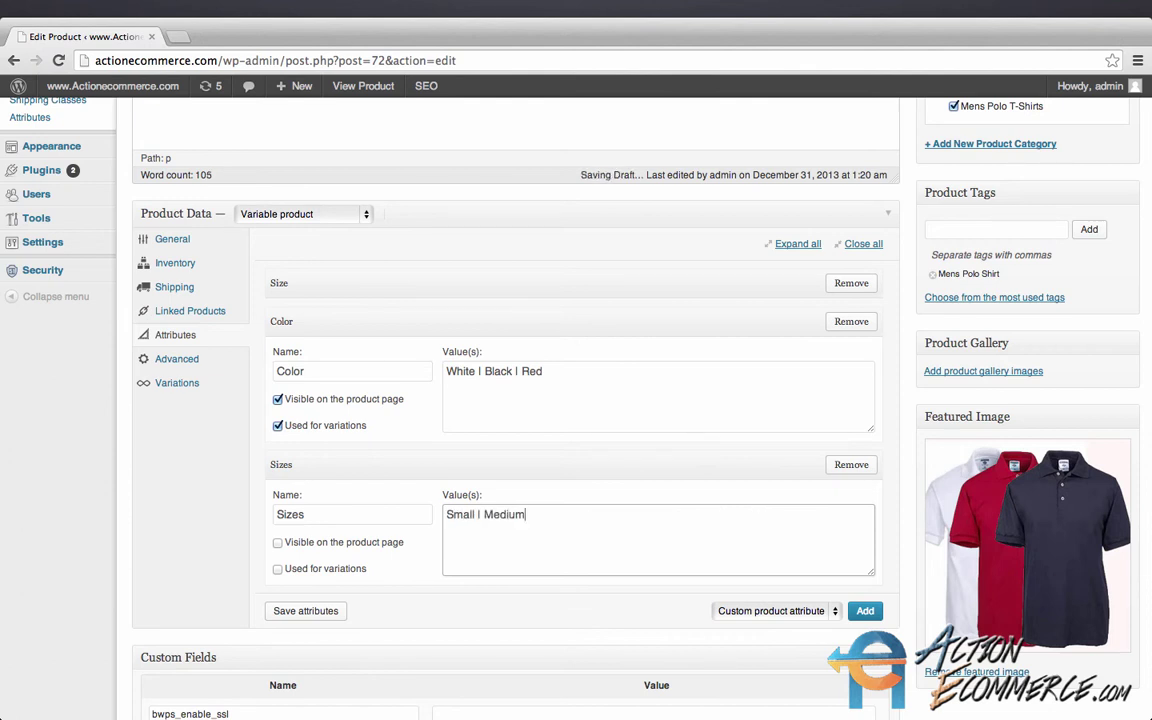
{"action": "type", "text": " | L"}
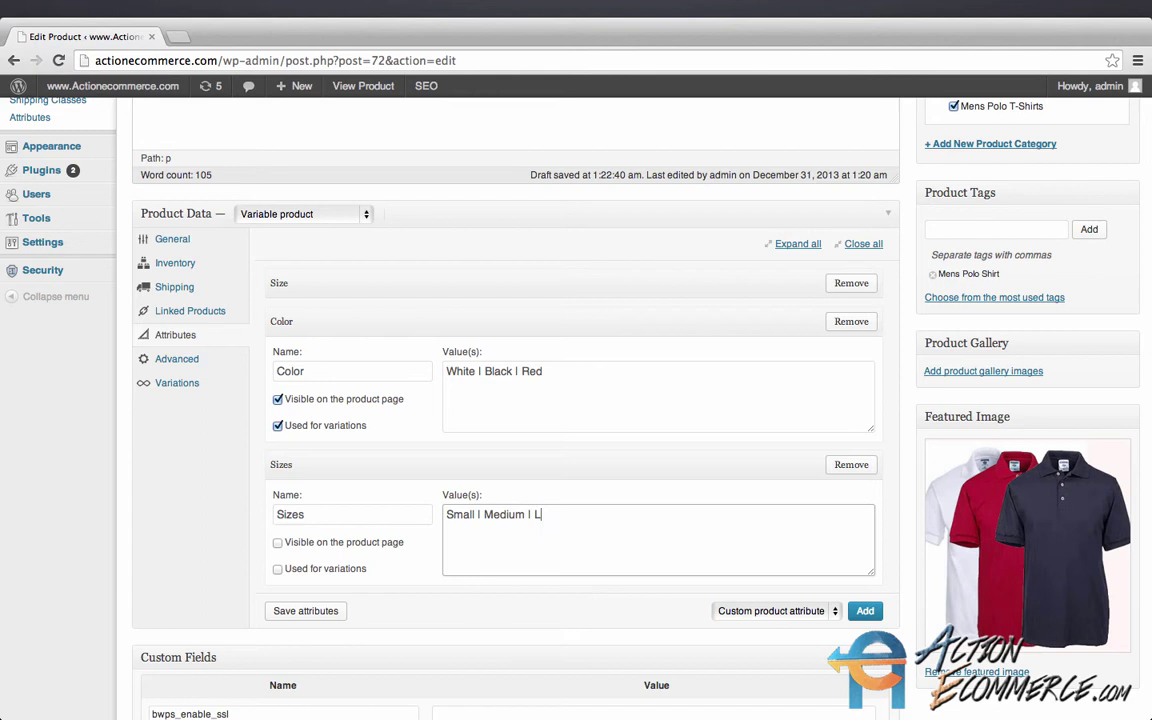
{"action": "type", "text": "arge | X-Large"}
{"action": "left_click", "coordinate": [278, 542]}
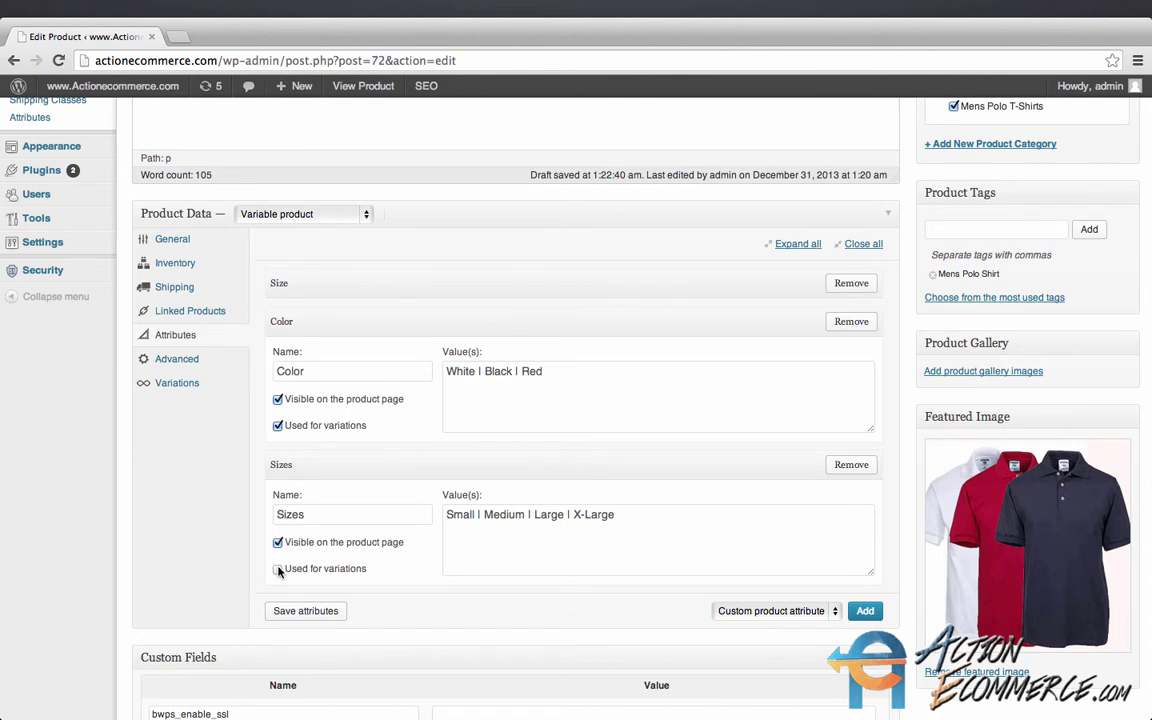
{"action": "left_click", "coordinate": [278, 568]}
{"action": "left_click", "coordinate": [327, 612]}
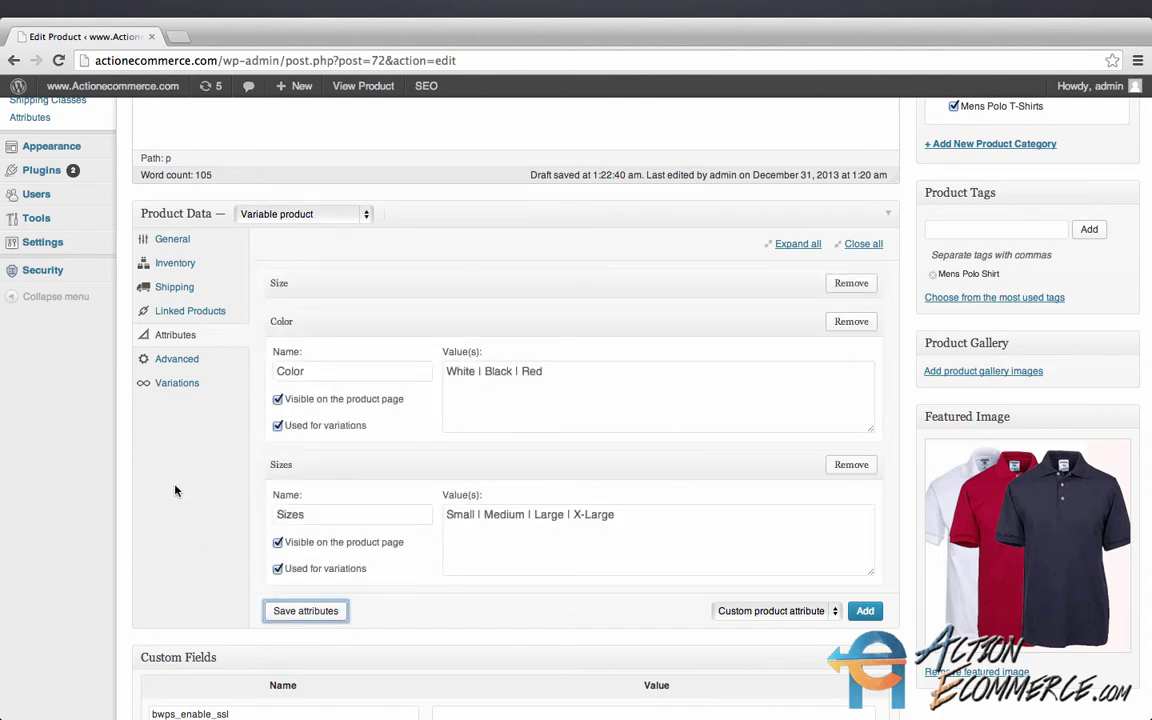
- On the Variations tab, set the default selections to Small and White, leaving the Sizes default unset
{"action": "left_click", "coordinate": [182, 385]}
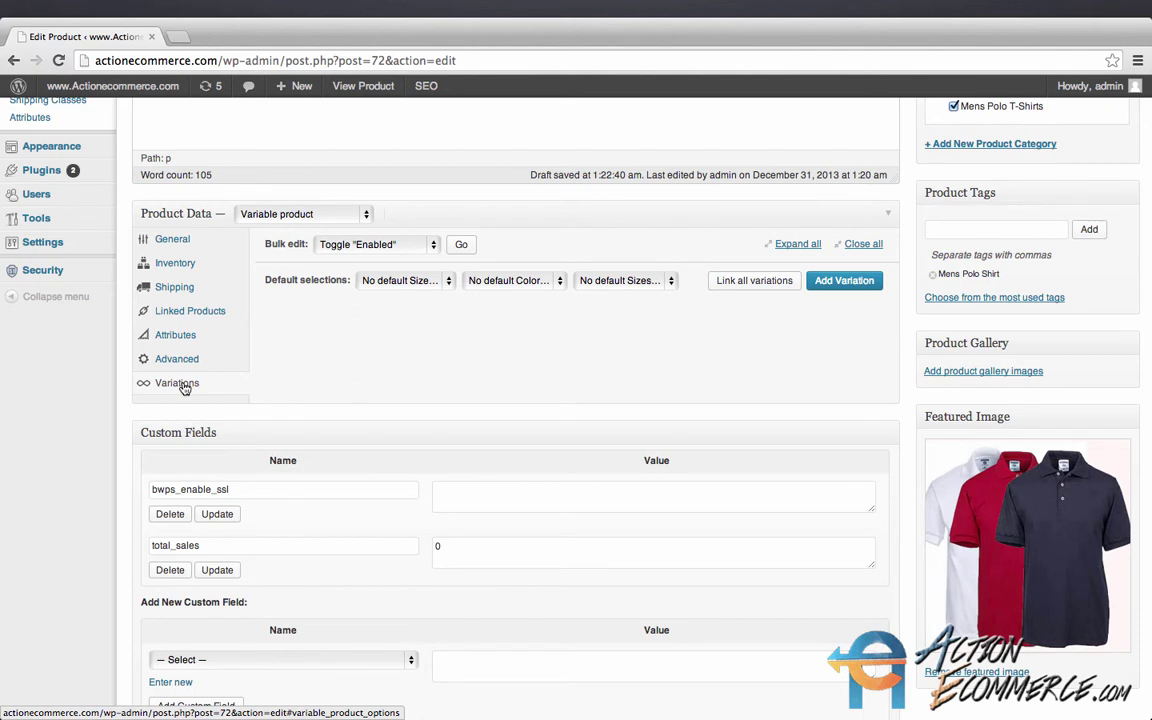
{"action": "left_click", "coordinate": [400, 280]}
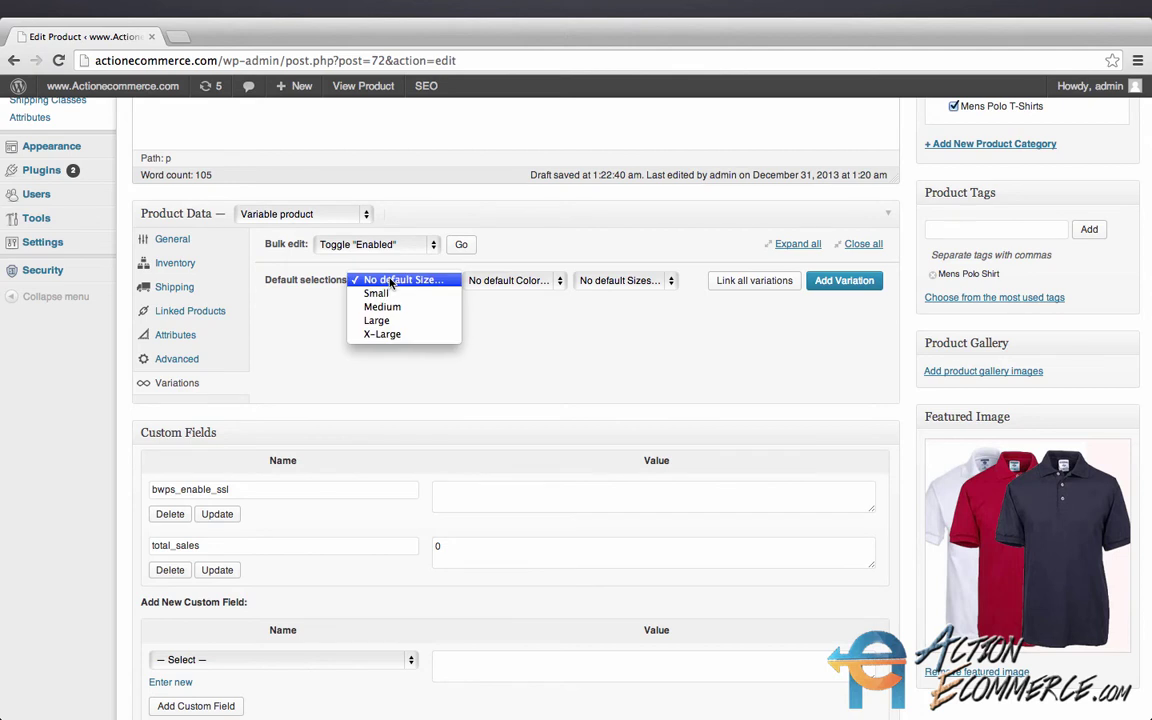
{"action": "left_click", "coordinate": [388, 281]}
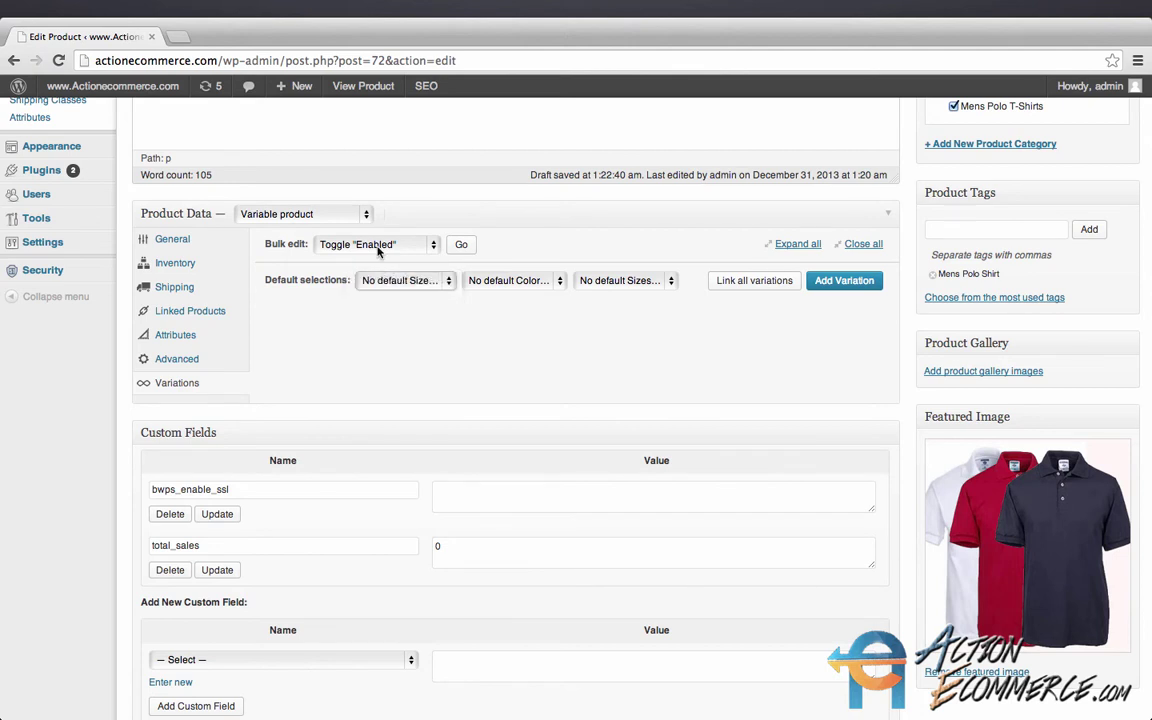
{"action": "left_click", "coordinate": [381, 280]}
{"action": "left_click", "coordinate": [380, 293]}
{"action": "left_click", "coordinate": [496, 283]}
{"action": "left_click", "coordinate": [492, 293]}
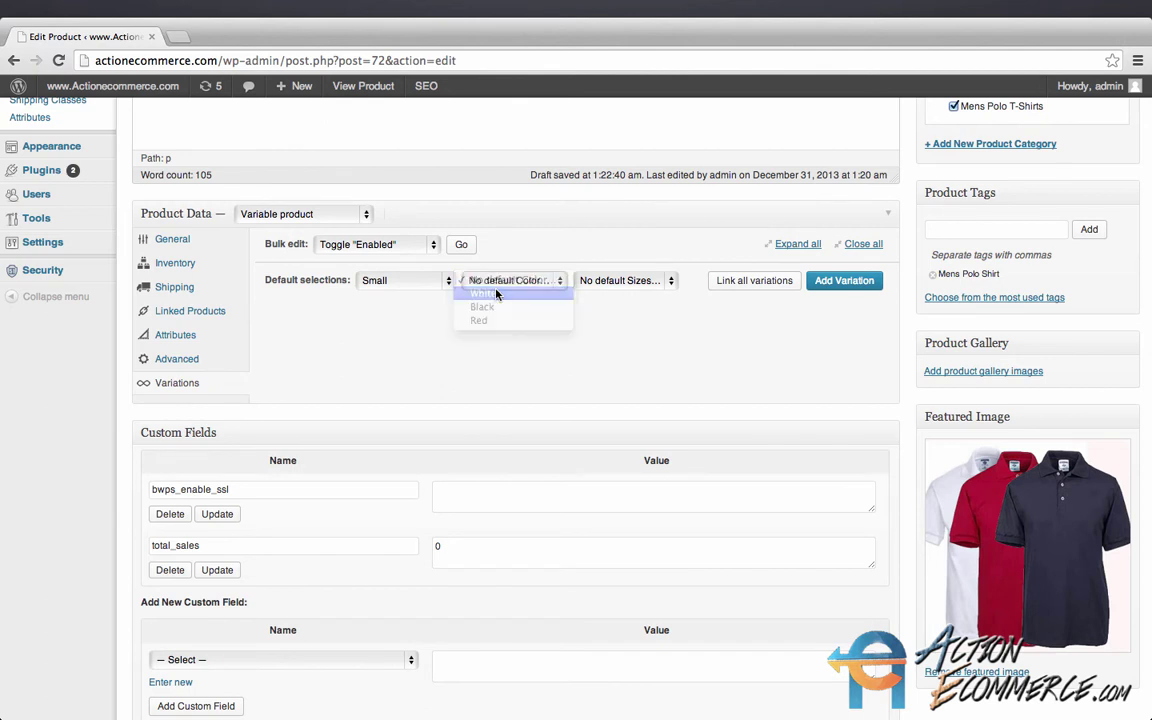
{"action": "left_click", "coordinate": [588, 282]}
{"action": "left_click", "coordinate": [590, 281]}
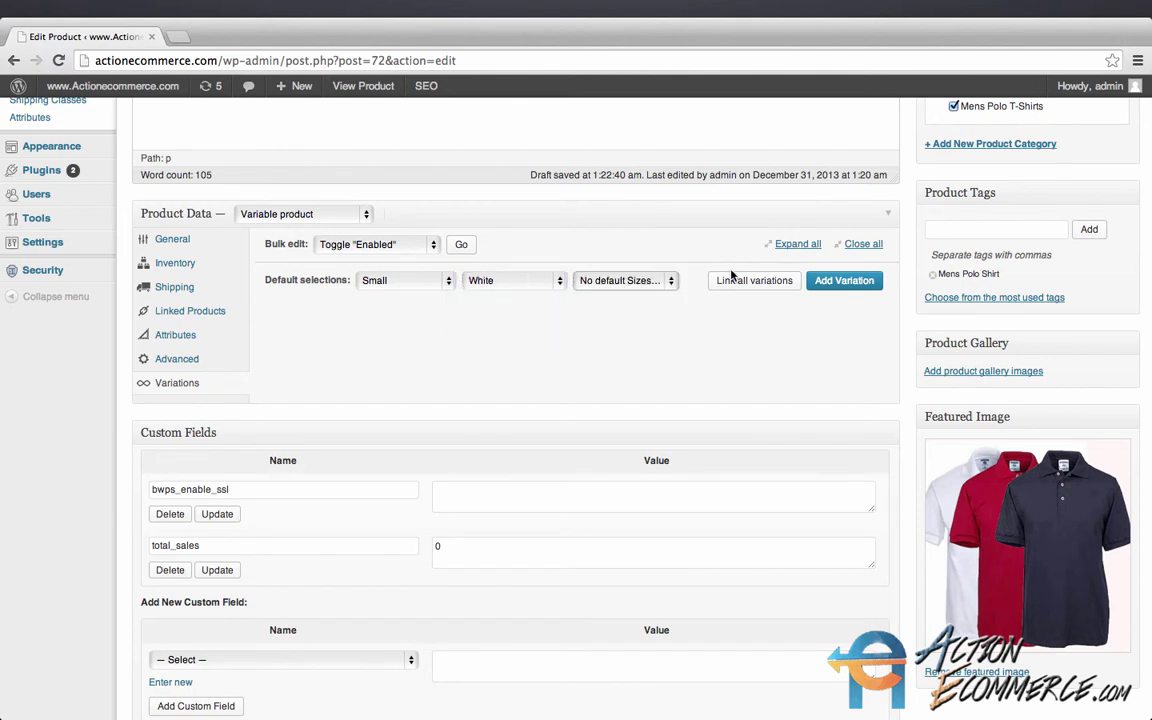
- Add a new variation (#78) and set the white shirt as its image
{"action": "left_click", "coordinate": [831, 282]}
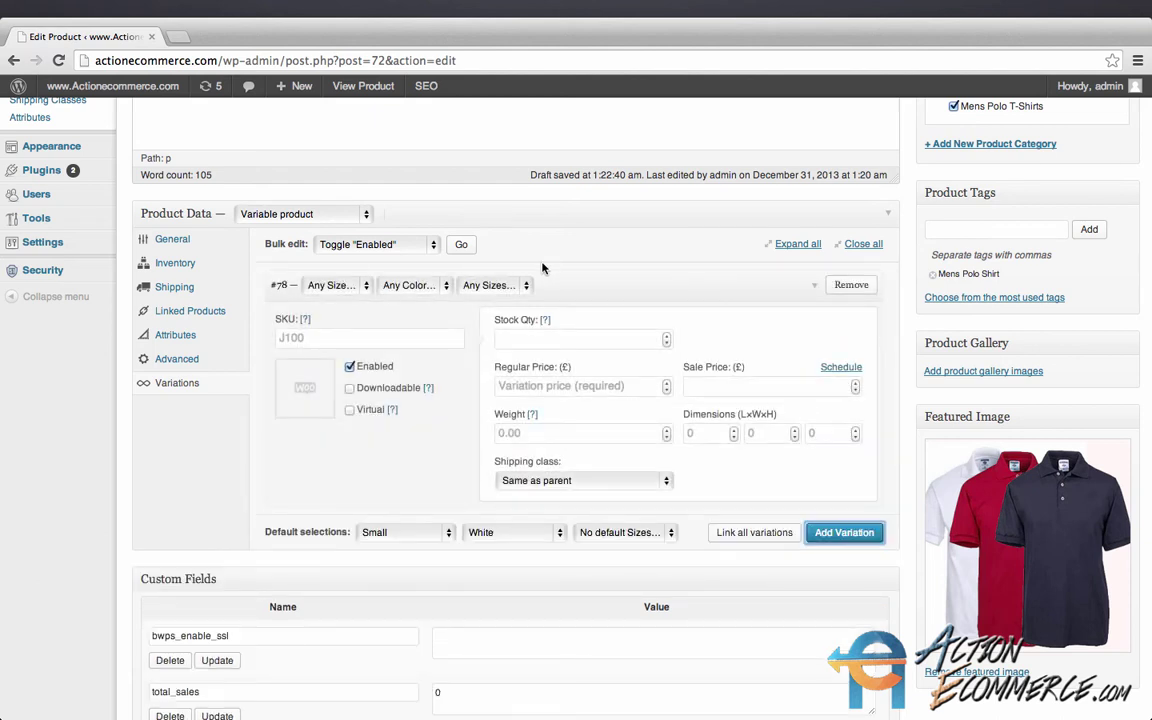
{"action": "left_click", "coordinate": [308, 395]}
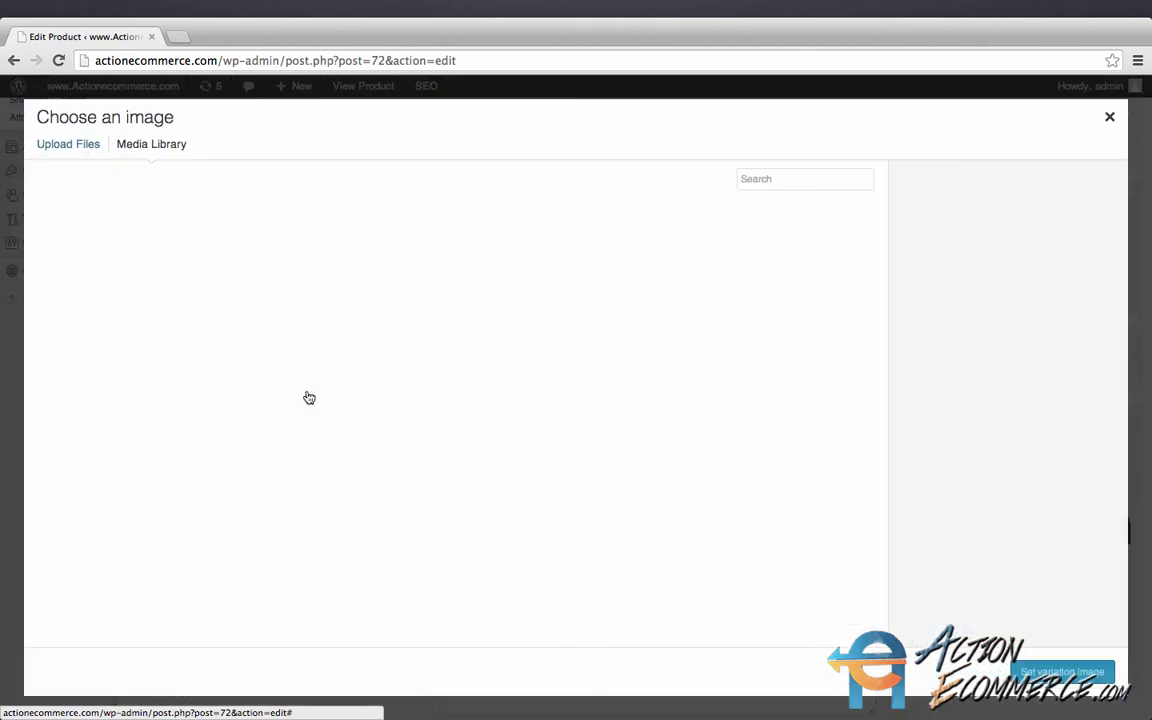
{"action": "left_click", "coordinate": [72, 145]}
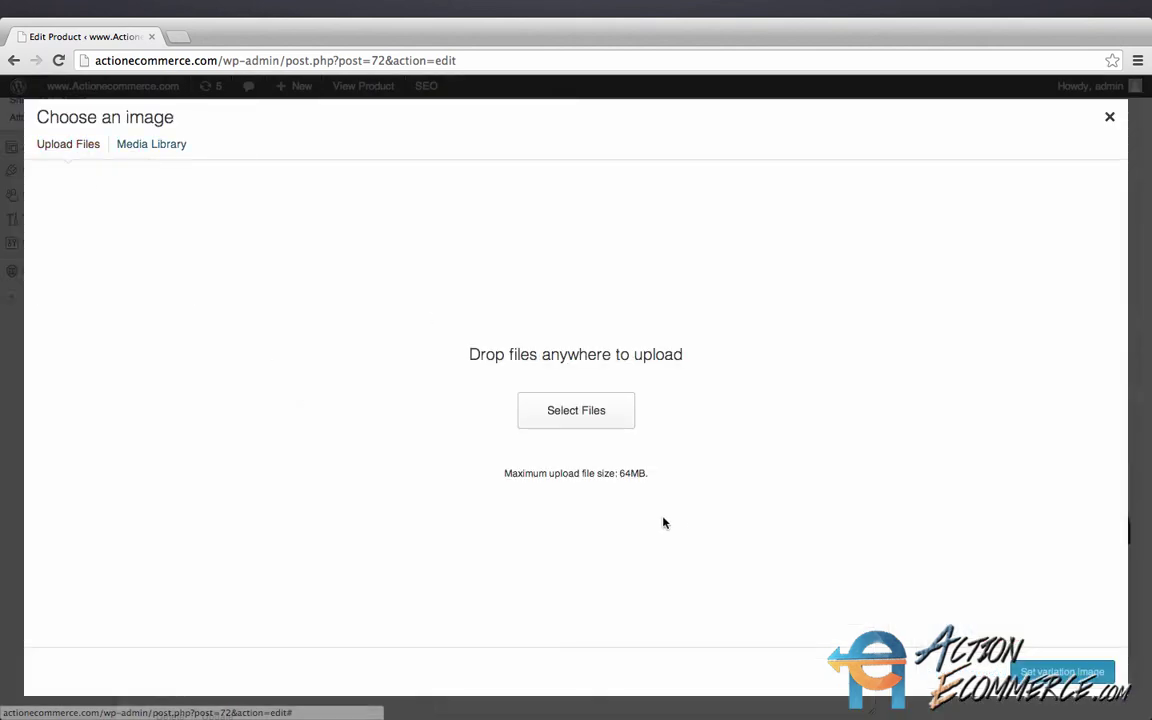
{"action": "left_click", "coordinate": [588, 413]}
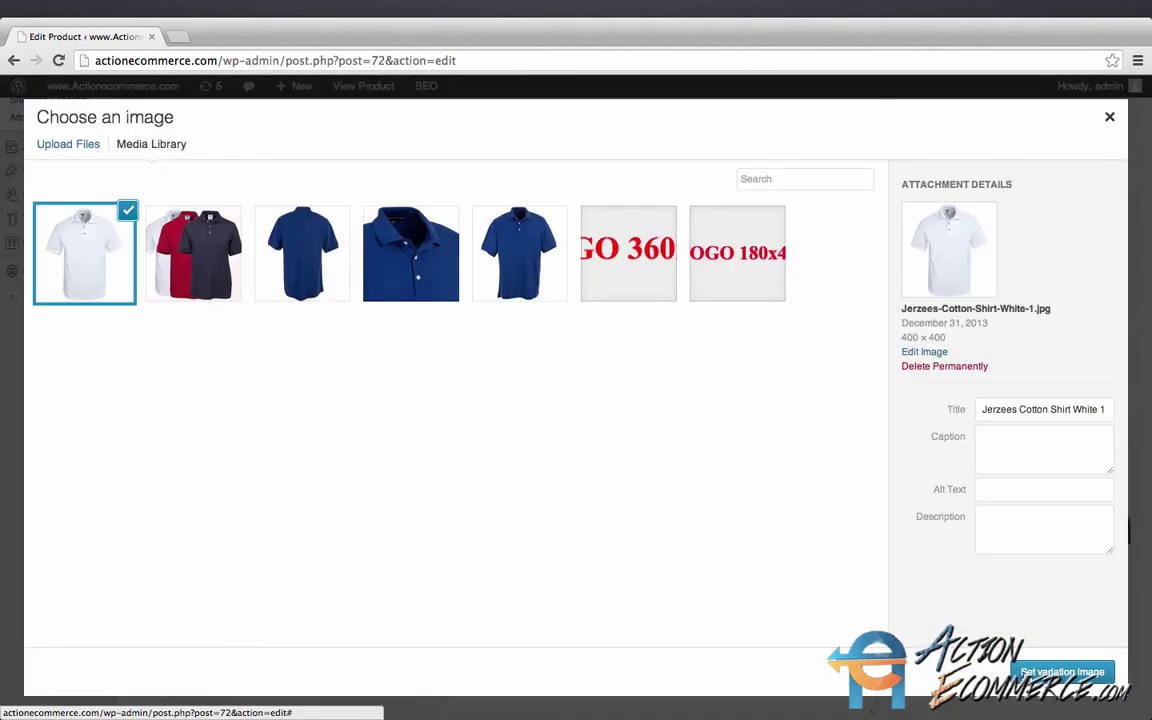
{"action": "left_click", "coordinate": [1062, 672]}
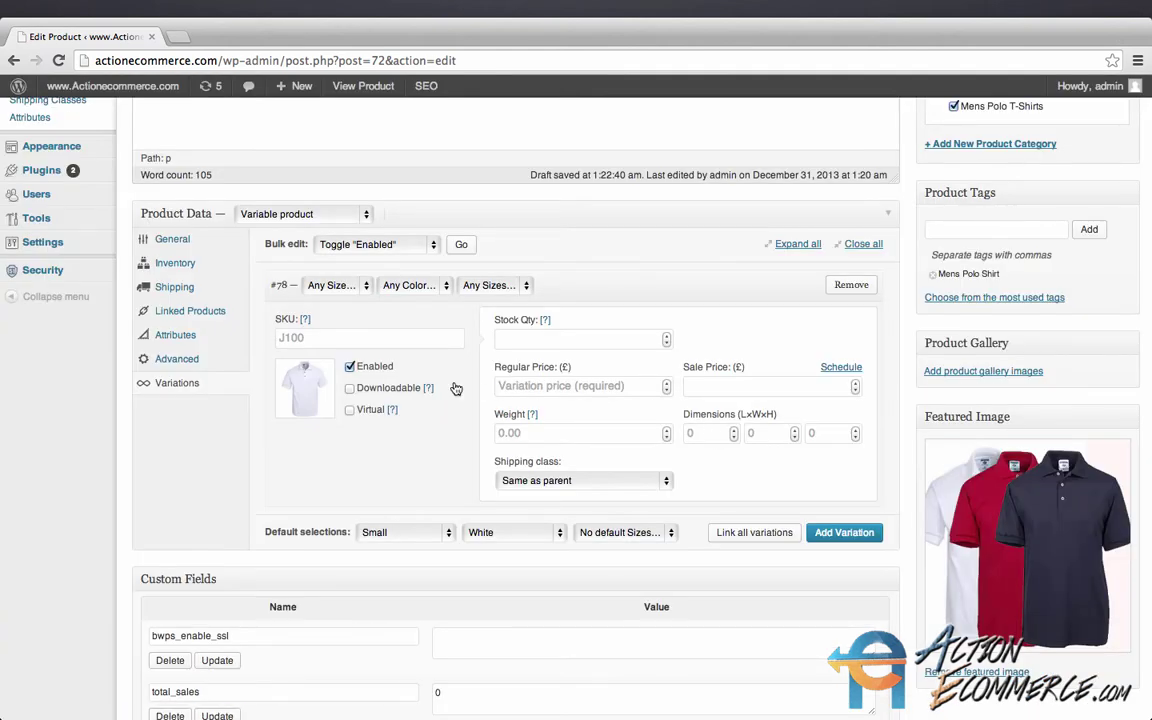
- Give variation #78 a regular price of 19.95 and add a second variation, #80
{"action": "left_click", "coordinate": [541, 386]}
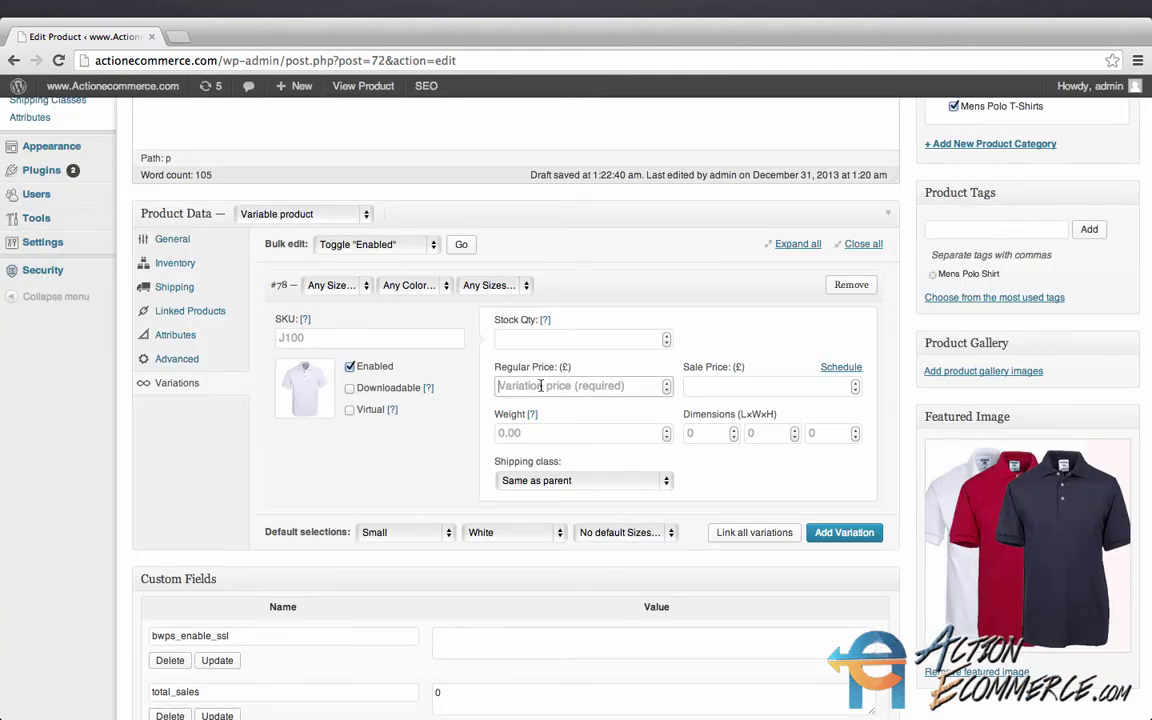
{"action": "type", "text": "19.95"}
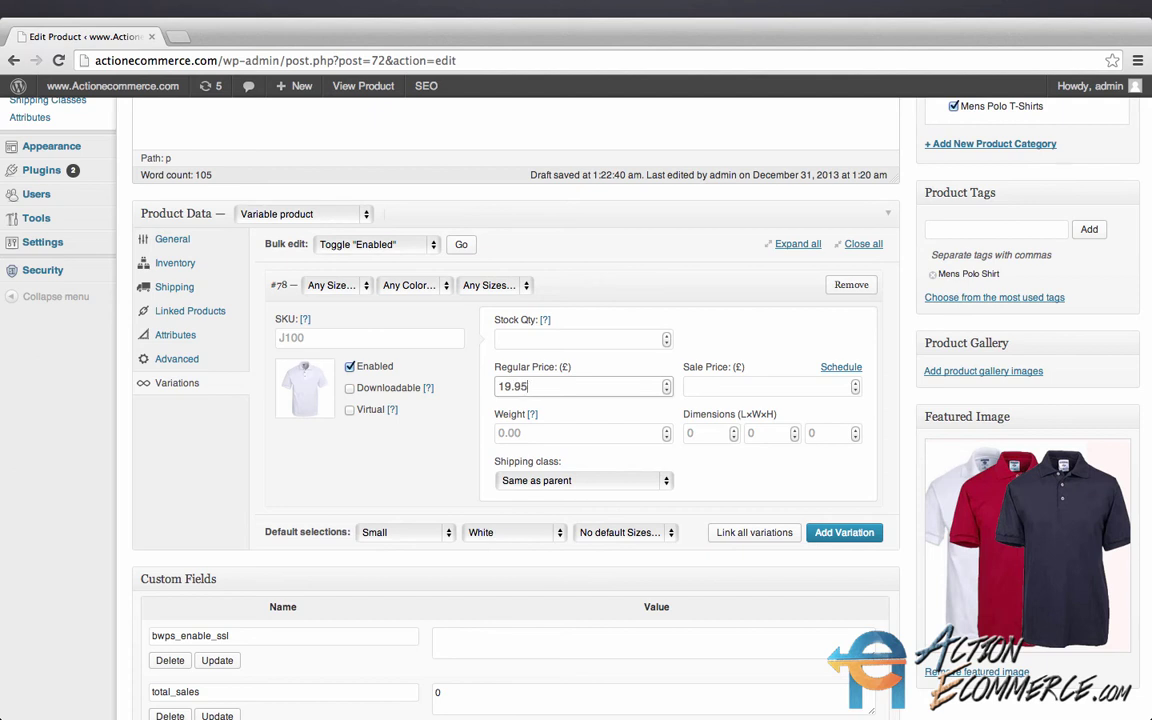
{"action": "scroll", "coordinate": [700, 450], "scroll_direction": "down", "scroll_amount": 1}
{"action": "left_click", "coordinate": [868, 530]}
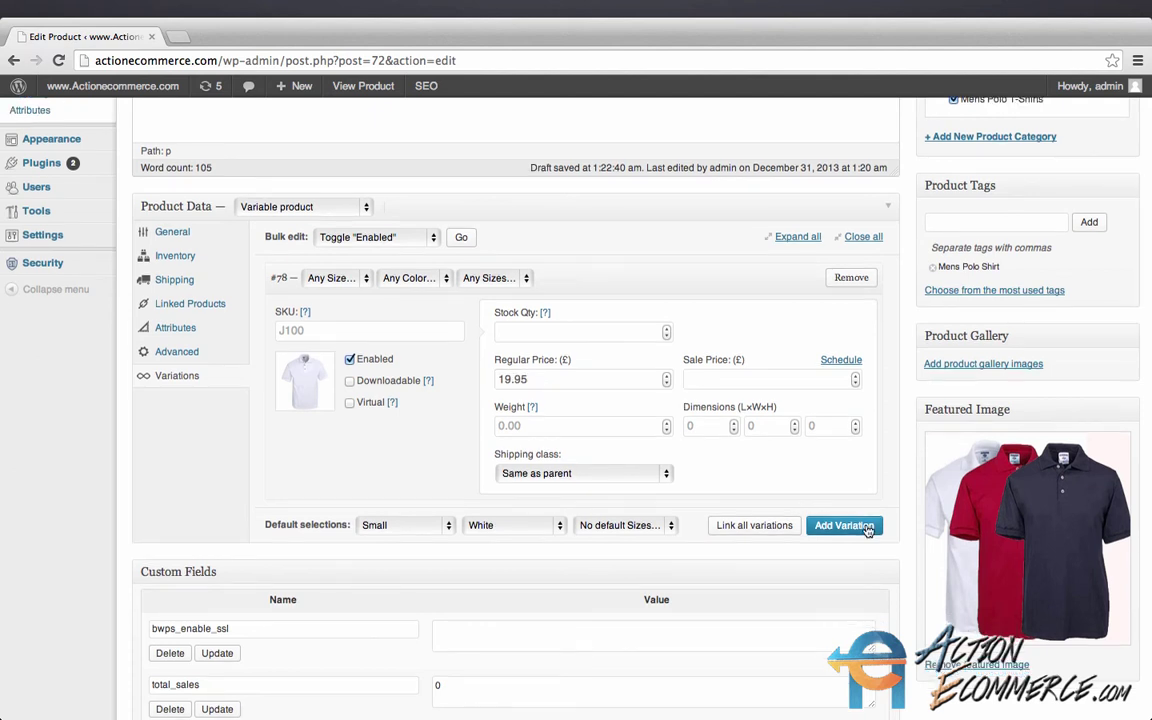
{"action": "left_click", "coordinate": [868, 530]}
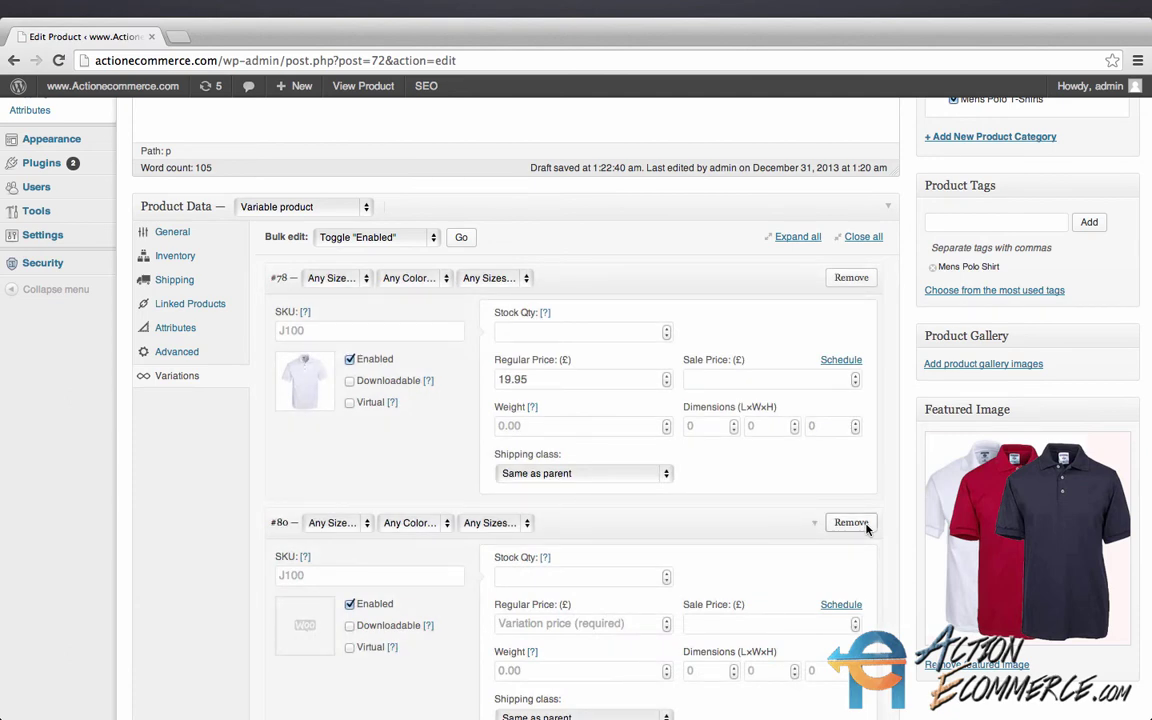
- Set the first variation to Small / White and the second to Medium / White
{"action": "scroll", "coordinate": [867, 529], "scroll_direction": "down", "scroll_amount": 2}
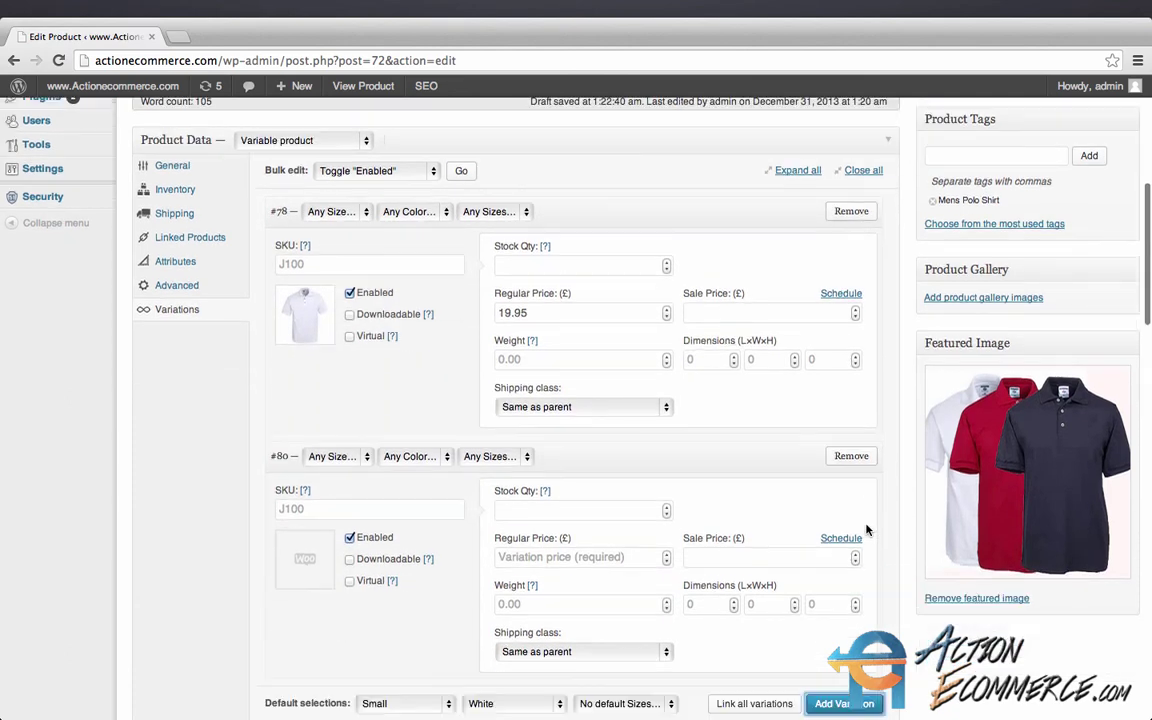
{"action": "left_click", "coordinate": [325, 212]}
{"action": "left_click", "coordinate": [325, 226]}
{"action": "left_click", "coordinate": [406, 212]}
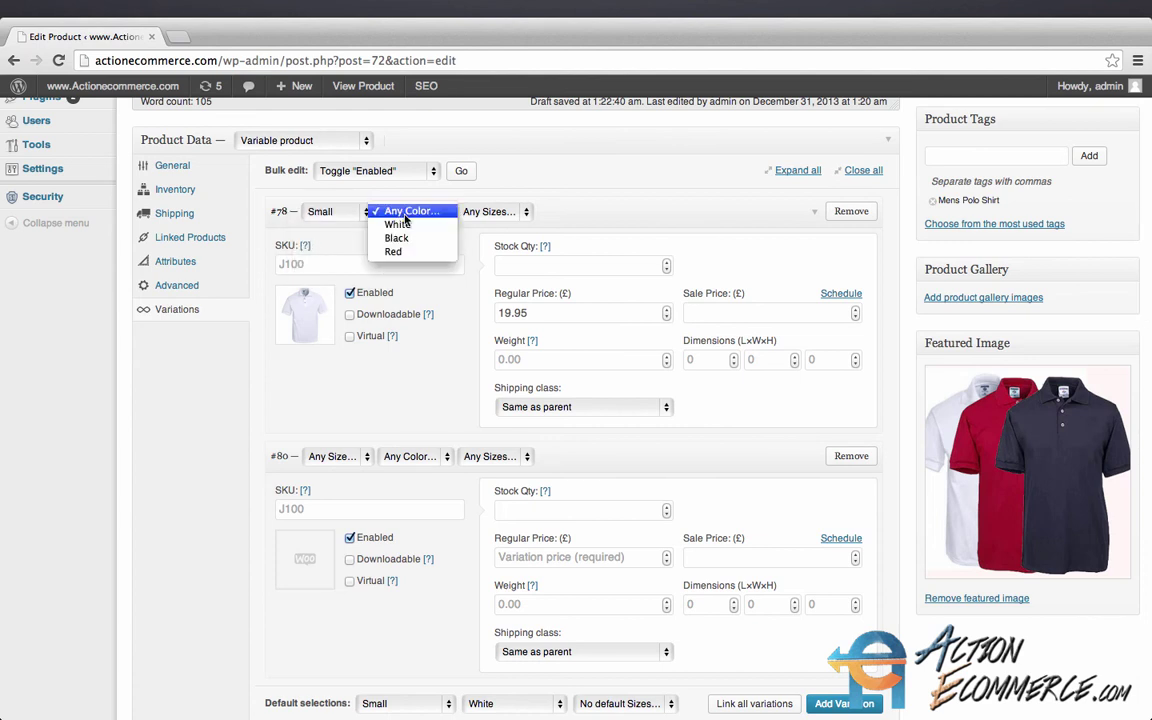
{"action": "left_click", "coordinate": [398, 225]}
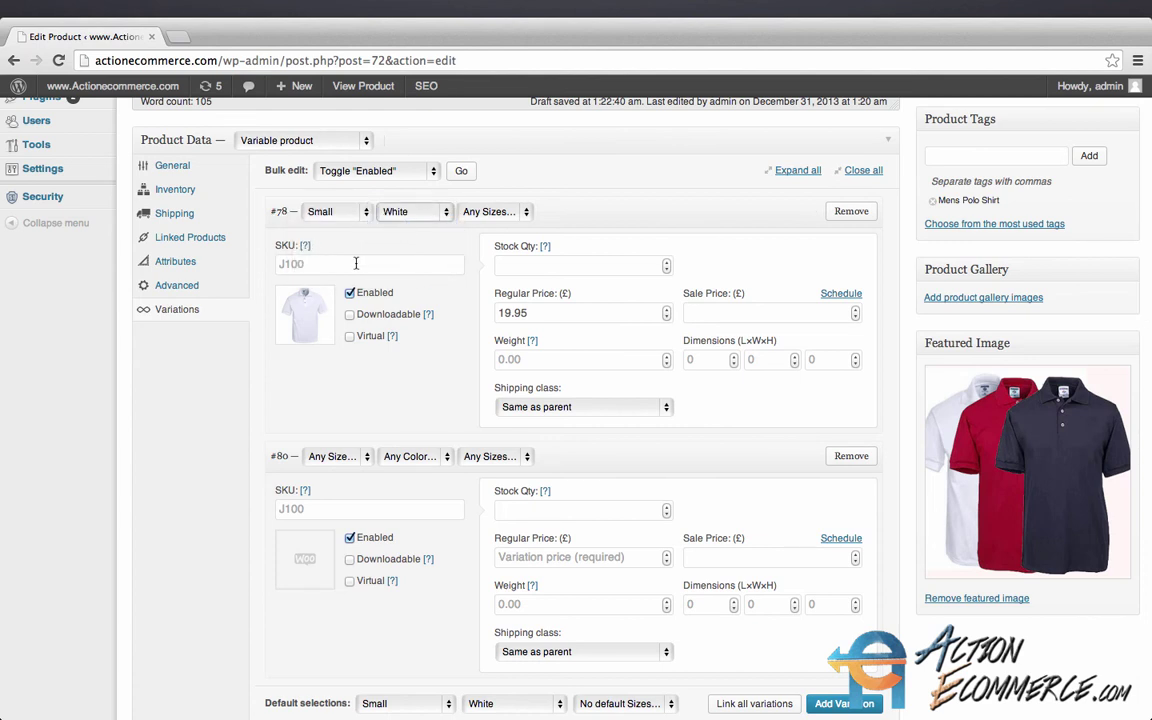
{"action": "left_click", "coordinate": [340, 457]}
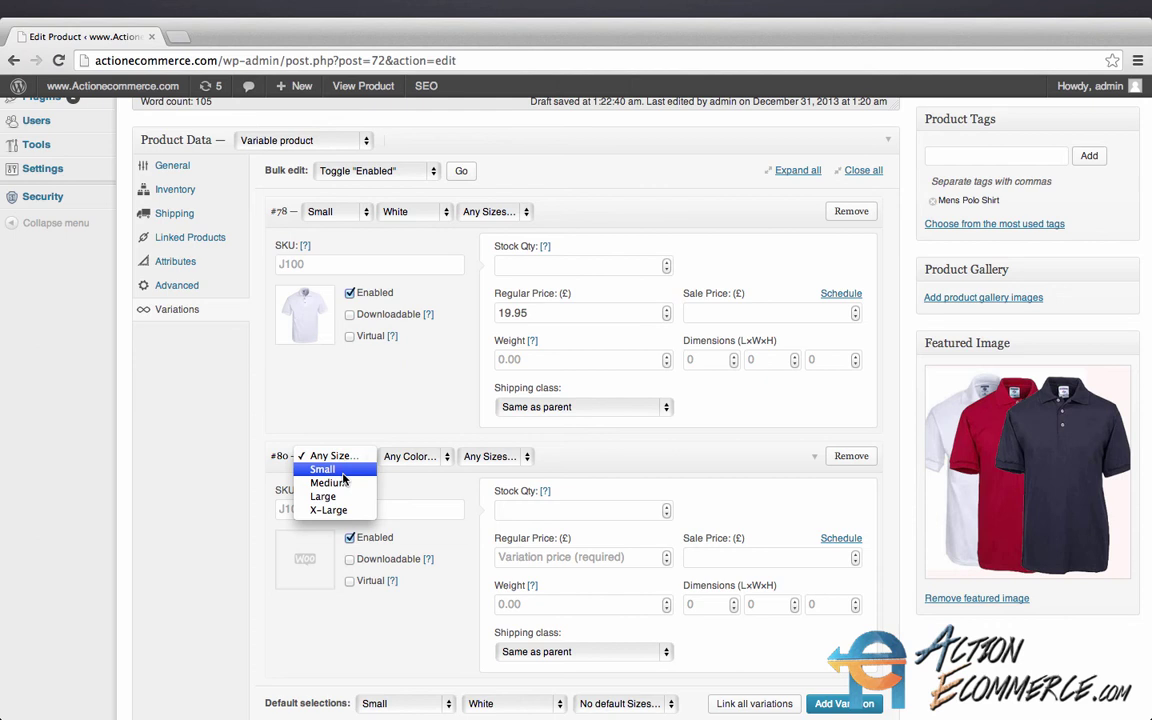
{"action": "left_click", "coordinate": [325, 480]}
{"action": "left_click", "coordinate": [415, 457]}
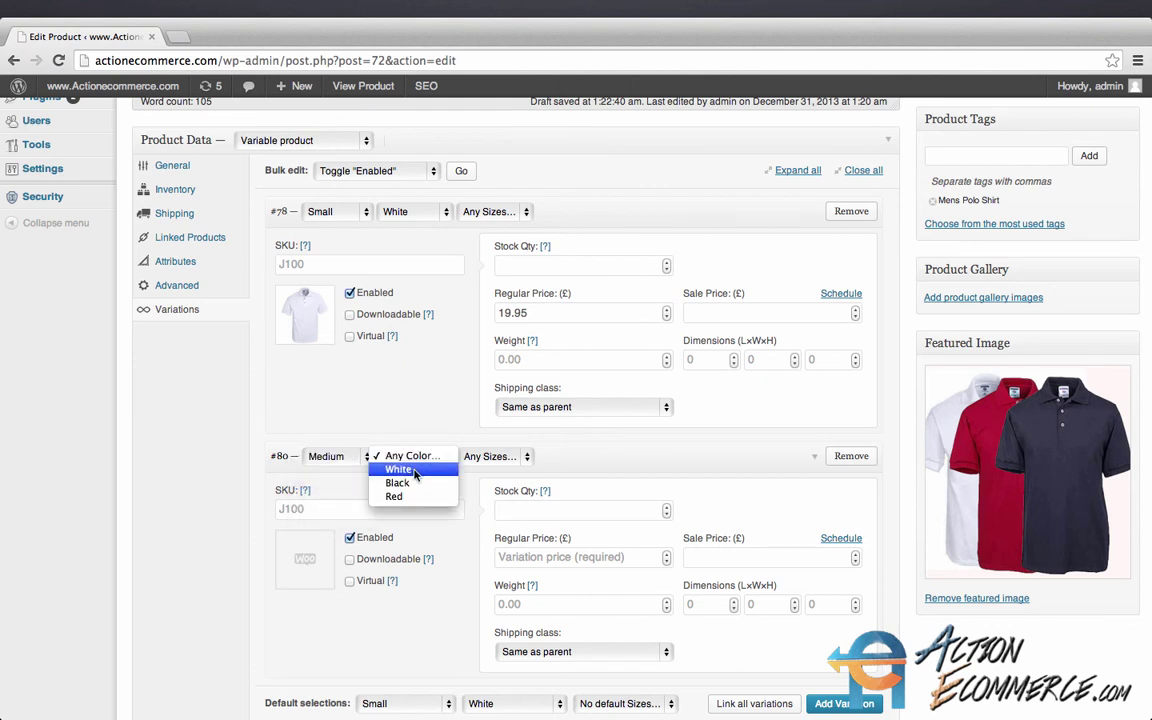
{"action": "left_click", "coordinate": [400, 468]}
- Give the second variation the white shirt image and a 19.95 regular price
{"action": "left_click", "coordinate": [308, 558]}
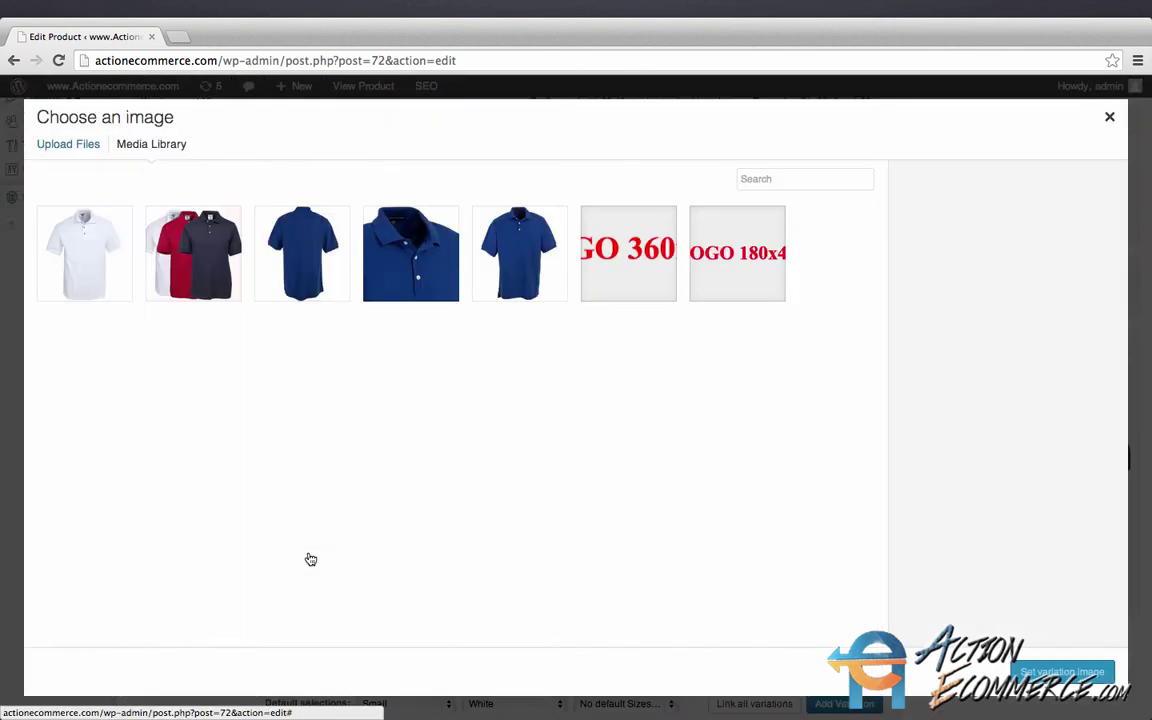
{"action": "left_click", "coordinate": [84, 253]}
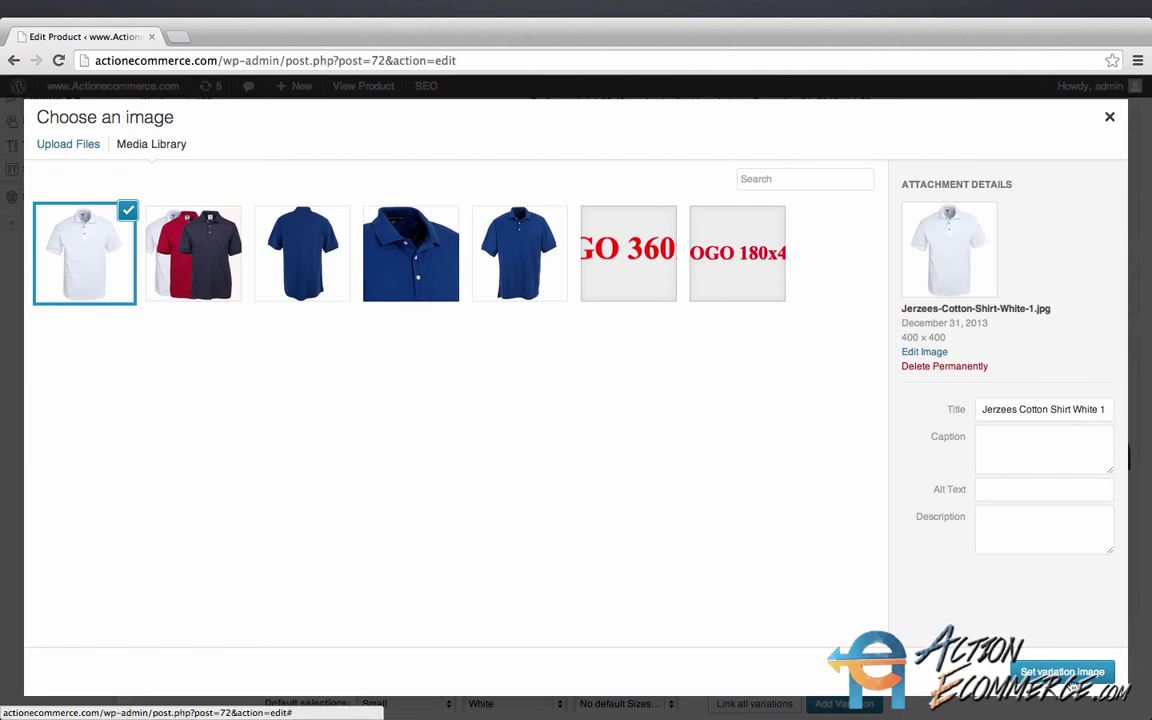
{"action": "left_click", "coordinate": [1062, 672]}
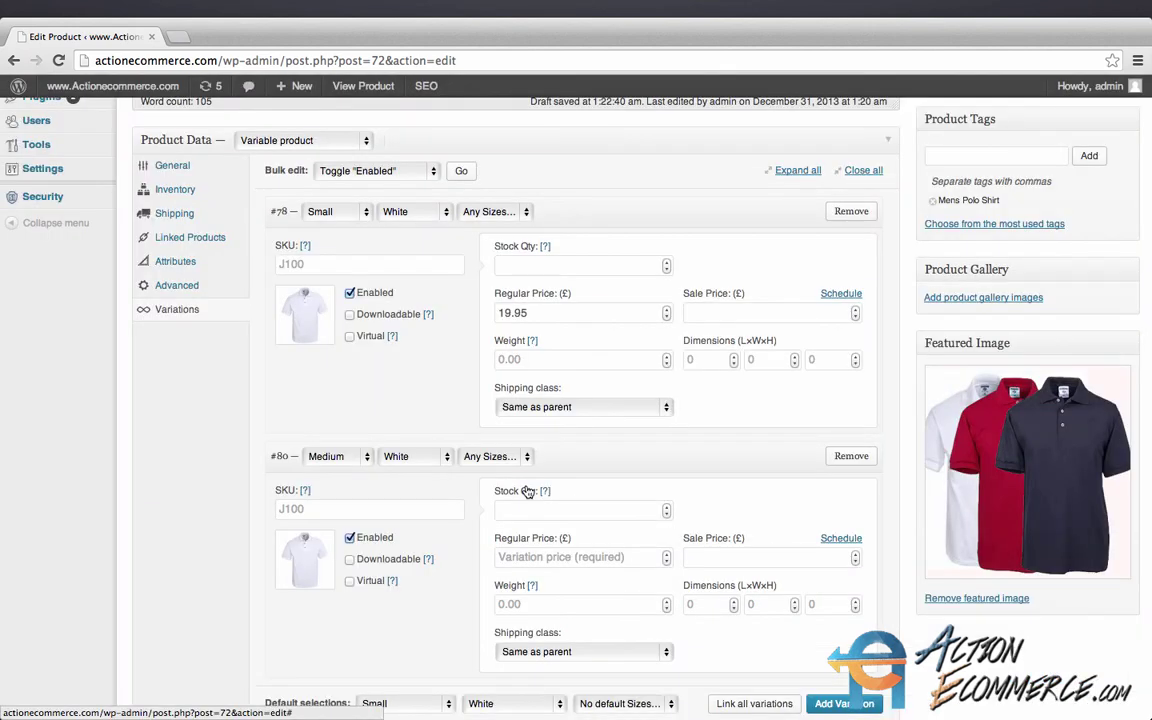
{"action": "left_click", "coordinate": [505, 557]}
{"action": "type", "text": "19.95"}
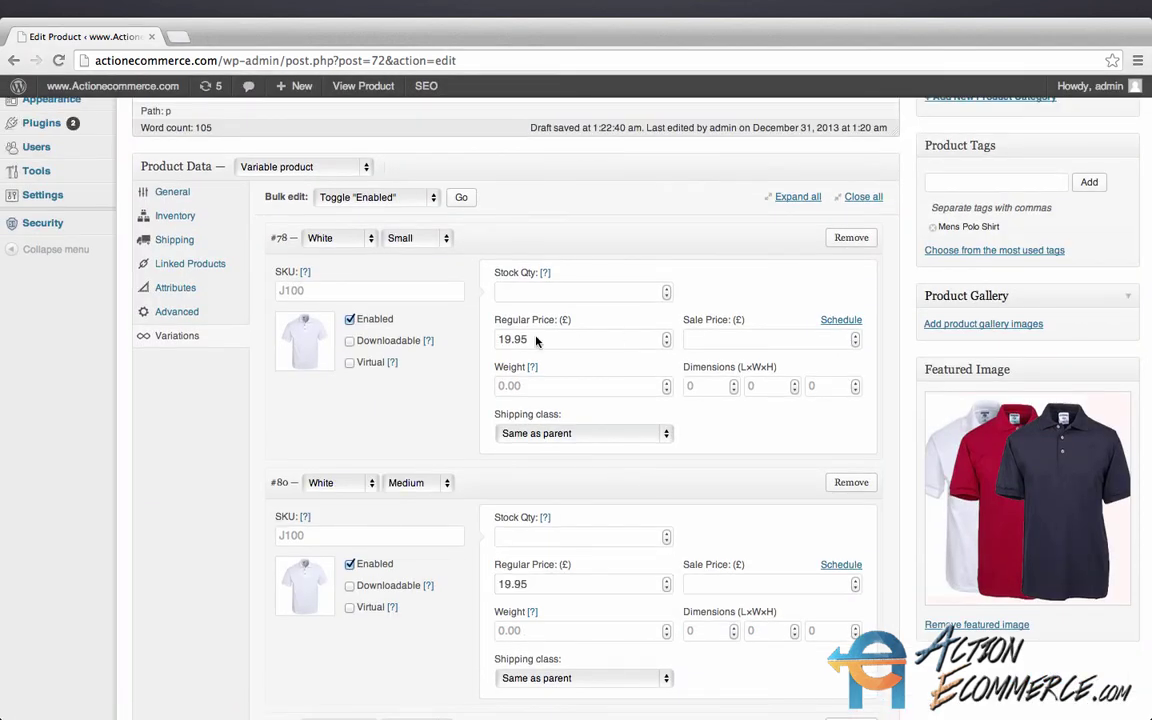
- Review the variation list and open the product's store-front preview
{"action": "scroll", "coordinate": [533, 343], "scroll_direction": "down", "scroll_amount": 5}
{"action": "scroll", "coordinate": [533, 343], "scroll_direction": "down", "scroll_amount": 15}
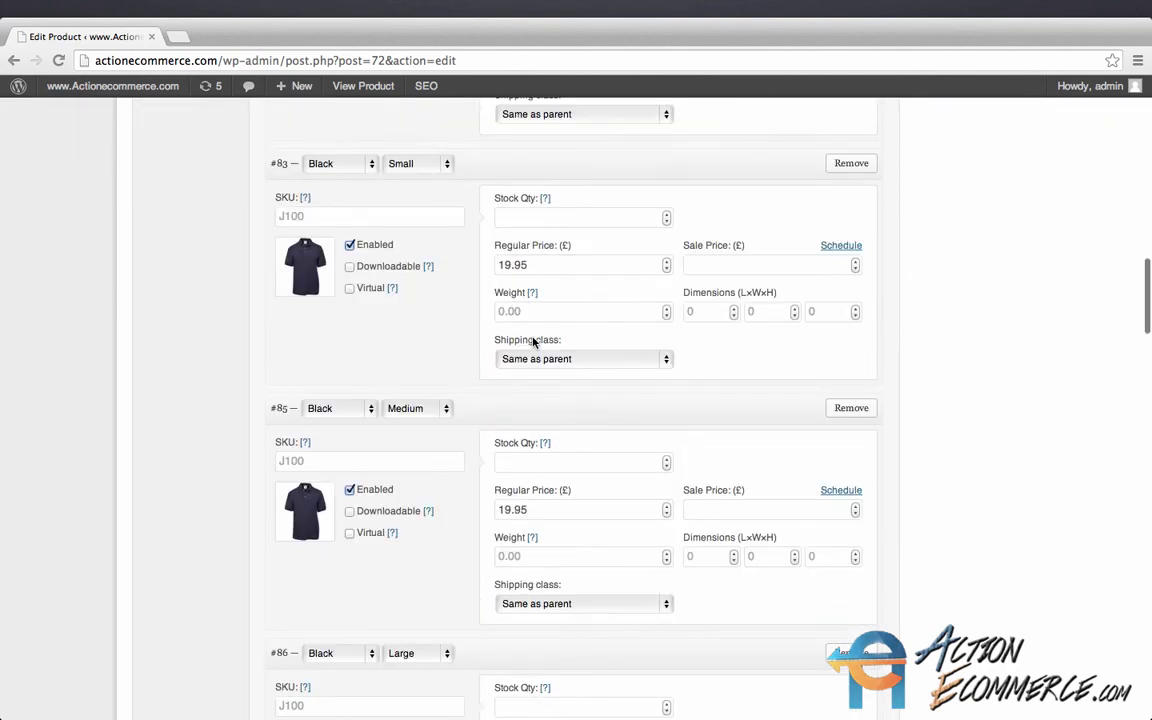
{"action": "scroll", "coordinate": [533, 343], "scroll_direction": "up", "scroll_amount": 20}
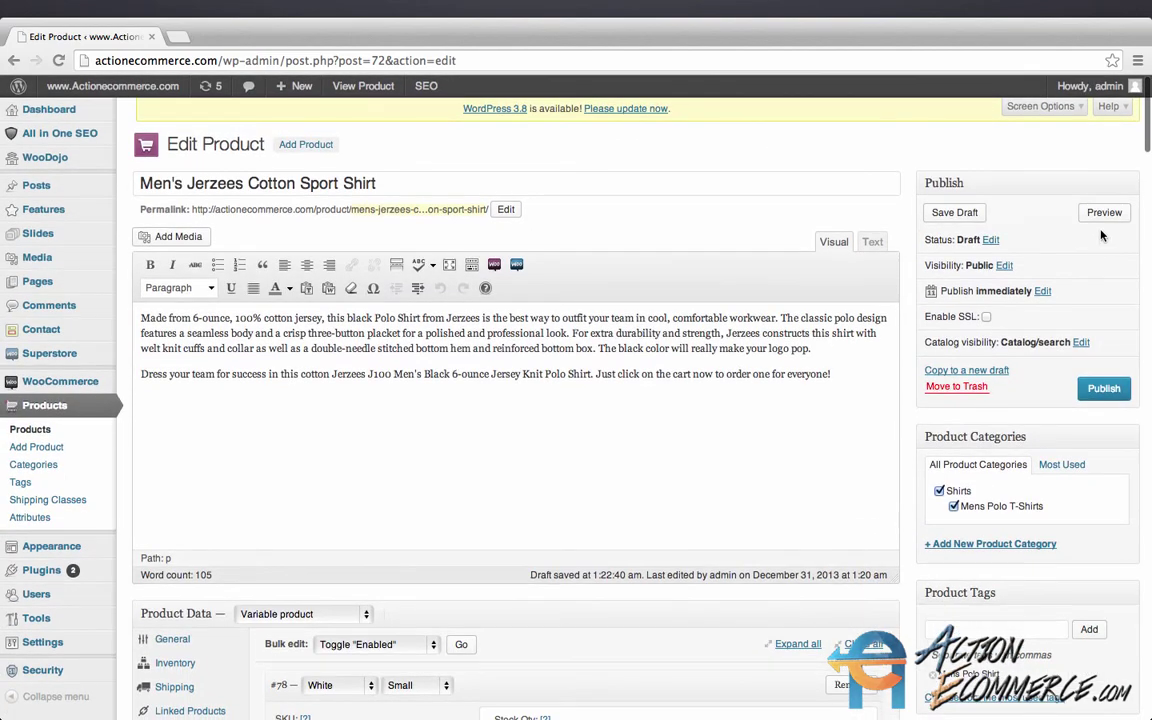
{"action": "left_click", "coordinate": [1102, 214]}
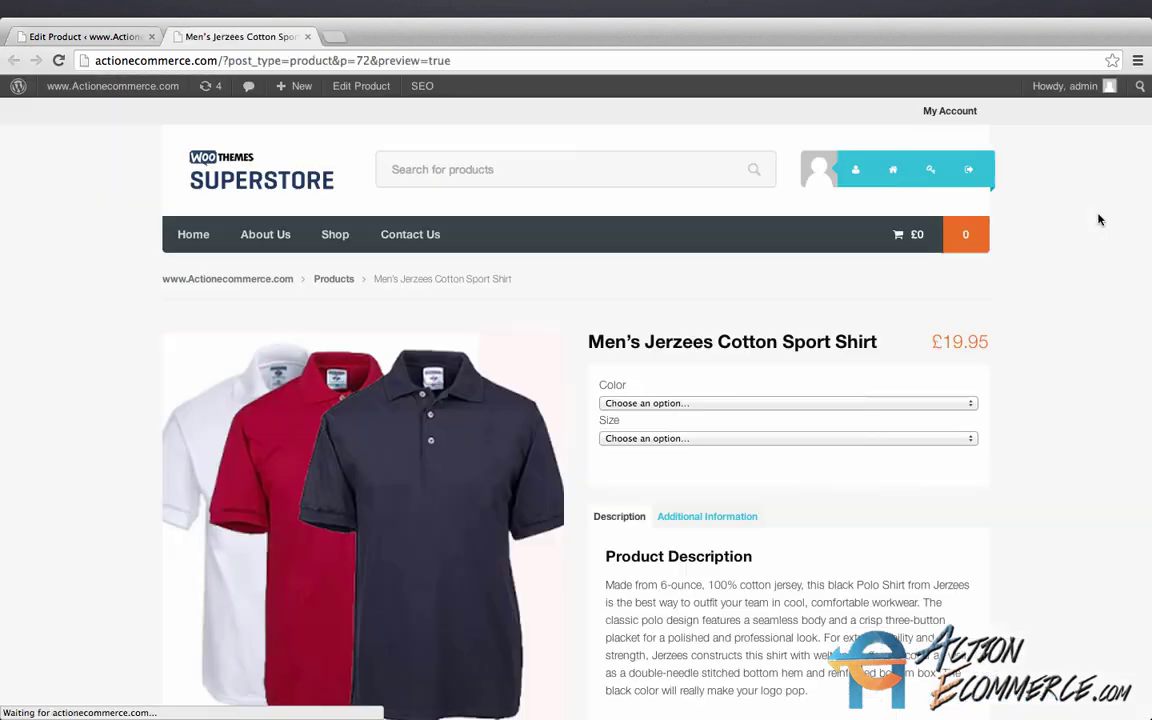
- In the store-front preview, choose White and Small to show the white shirt
{"action": "scroll", "coordinate": [1098, 219], "scroll_direction": "down", "scroll_amount": 2}
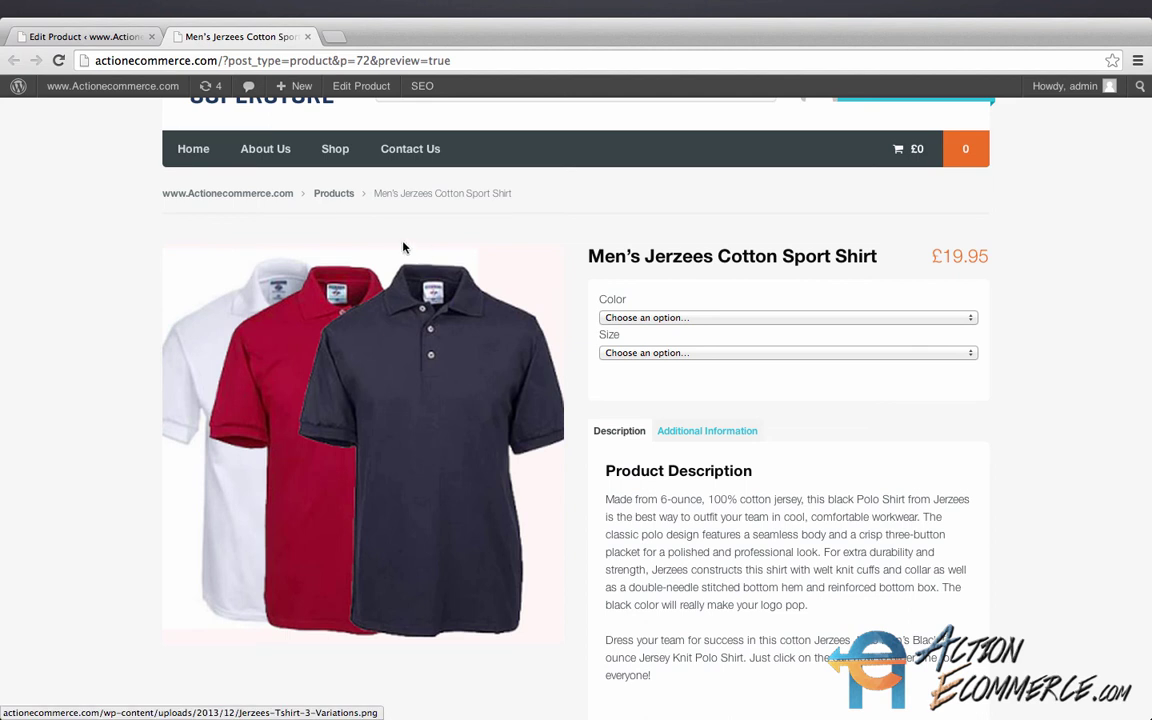
{"action": "left_click", "coordinate": [642, 318]}
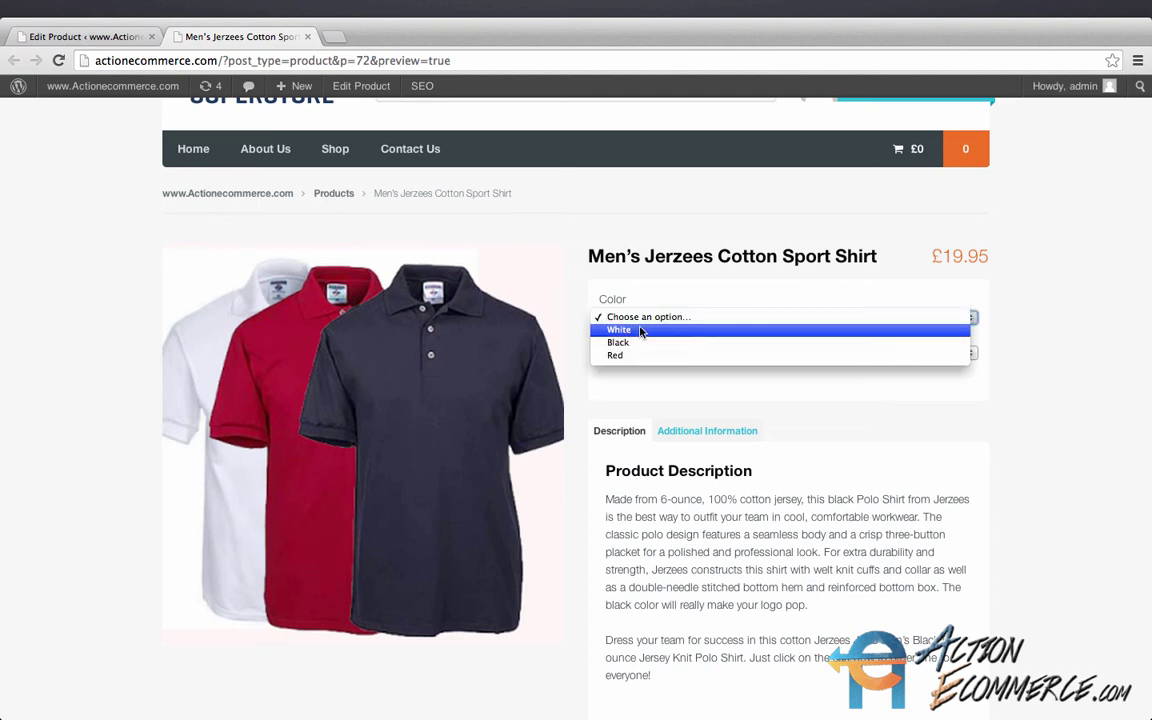
{"action": "left_click", "coordinate": [643, 329]}
{"action": "left_click", "coordinate": [641, 353]}
{"action": "left_click", "coordinate": [637, 365]}
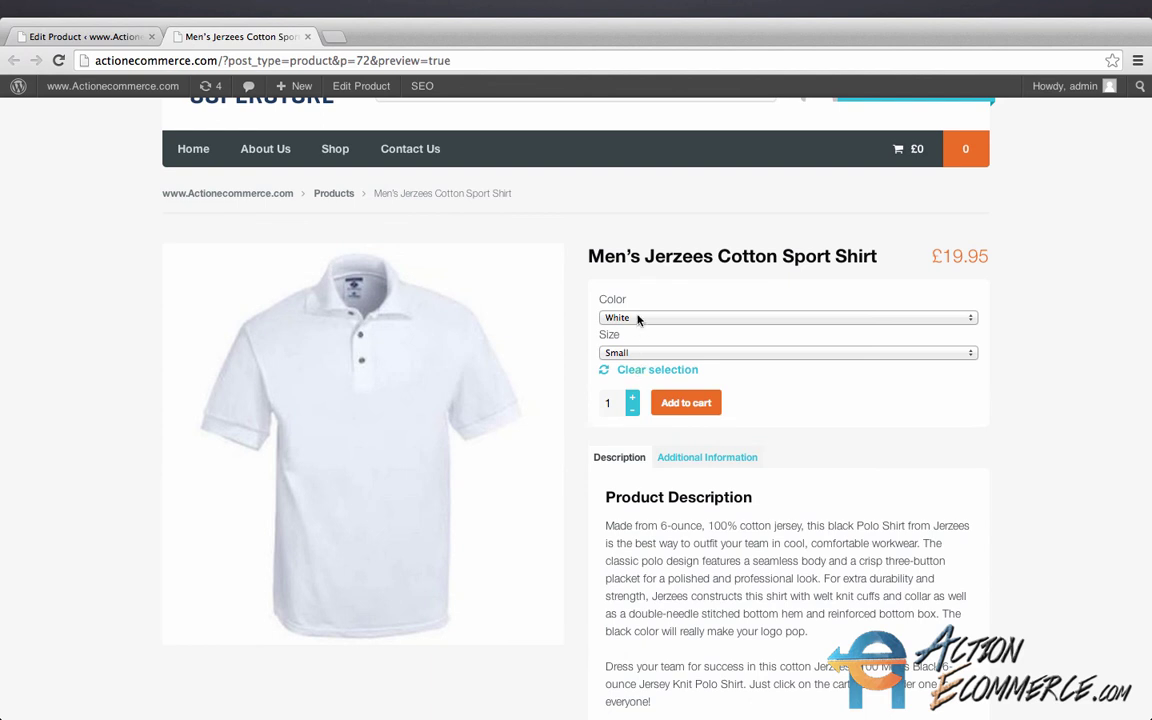
- Switch the colour to Black, then Red, checking the shirt image and price update
{"action": "left_click", "coordinate": [636, 318]}
{"action": "left_click", "coordinate": [637, 330]}
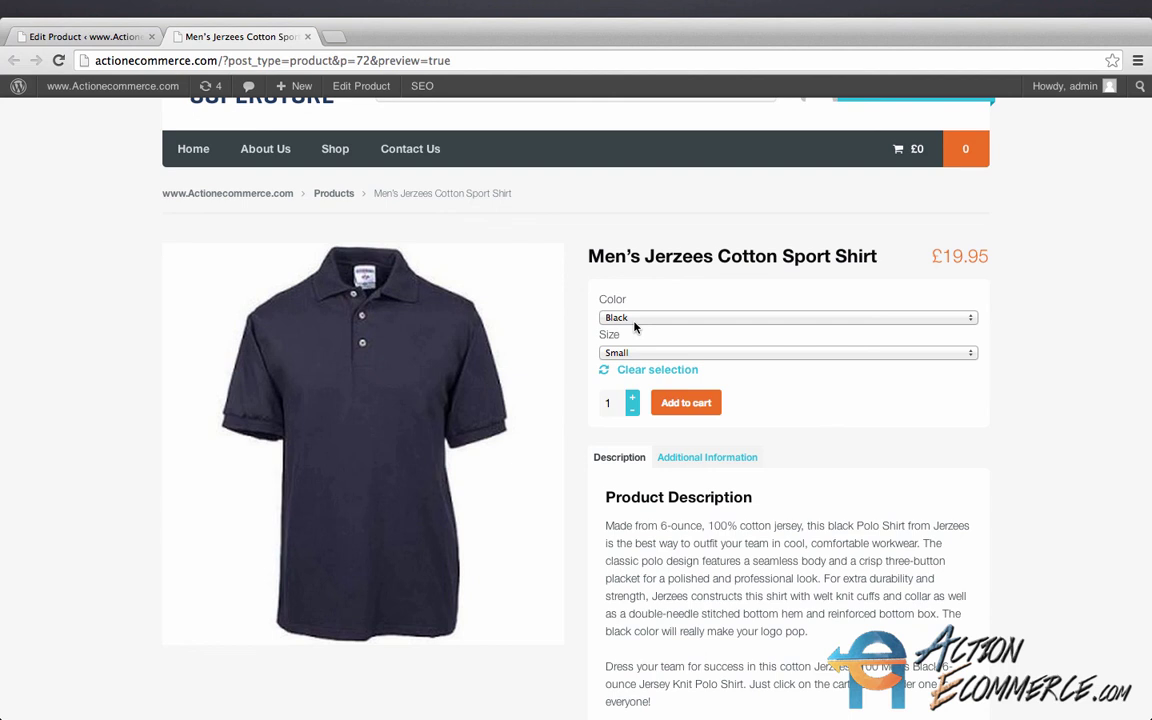
{"action": "left_click", "coordinate": [636, 318]}
{"action": "left_click", "coordinate": [633, 332]}
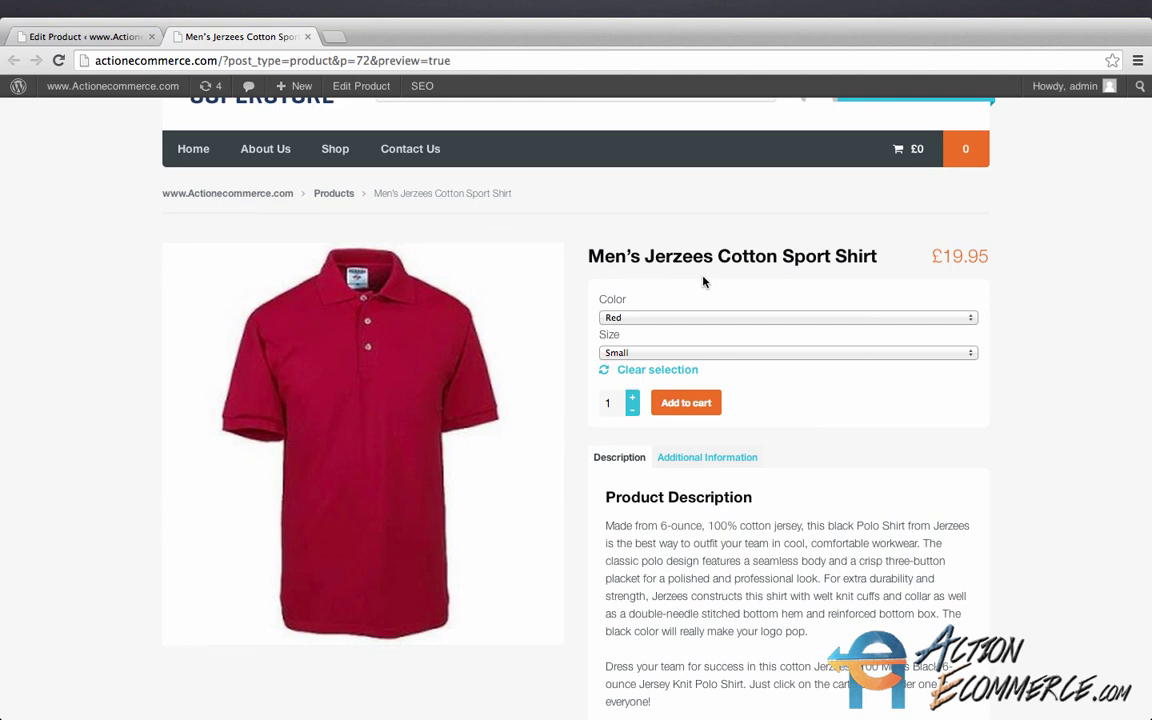
{"action": "left_click_drag", "start_coordinate": [887, 256], "coordinate": [760, 386]}
{"action": "left_click", "coordinate": [1016, 257]}
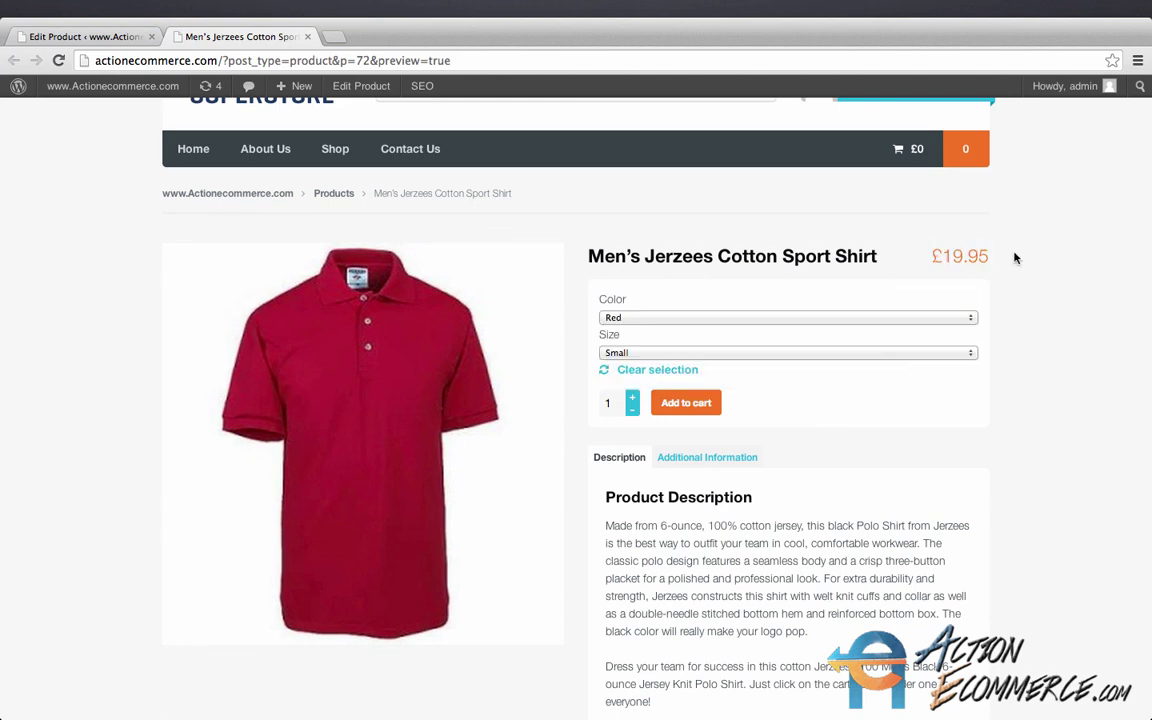